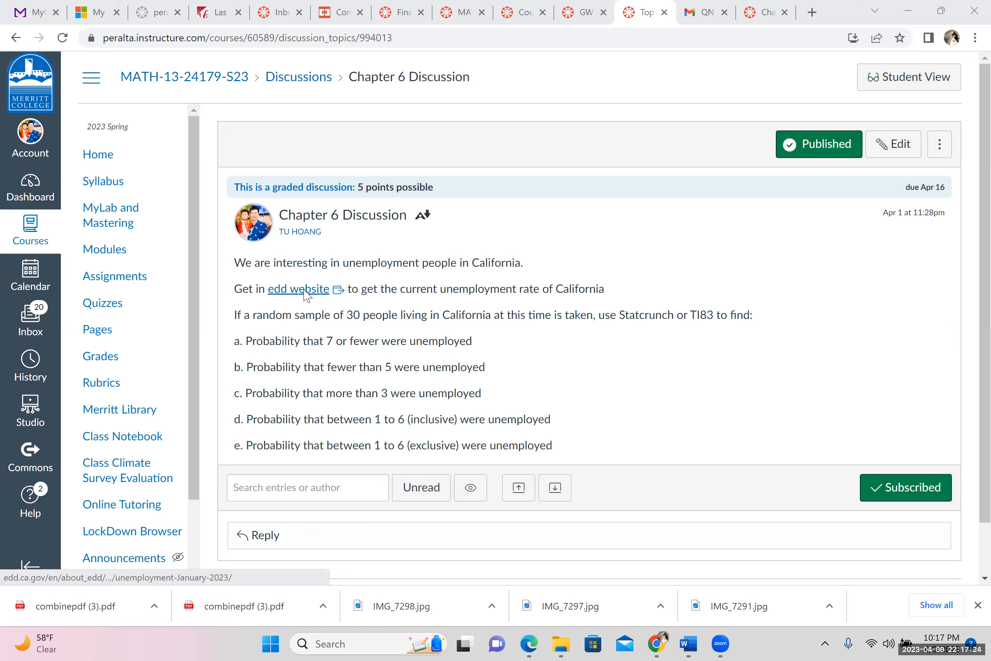
# Open the linked edd website from the discussion prompt and examine the California unemployment rate figures
pyautogui.click(306, 294)
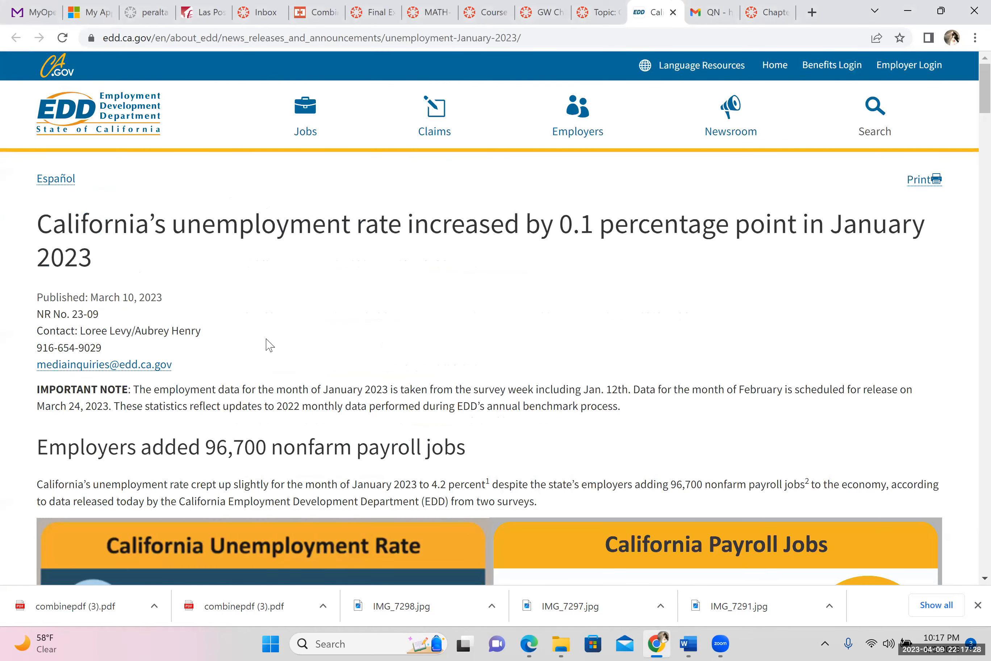
pyautogui.scroll(-3, 270, 344)
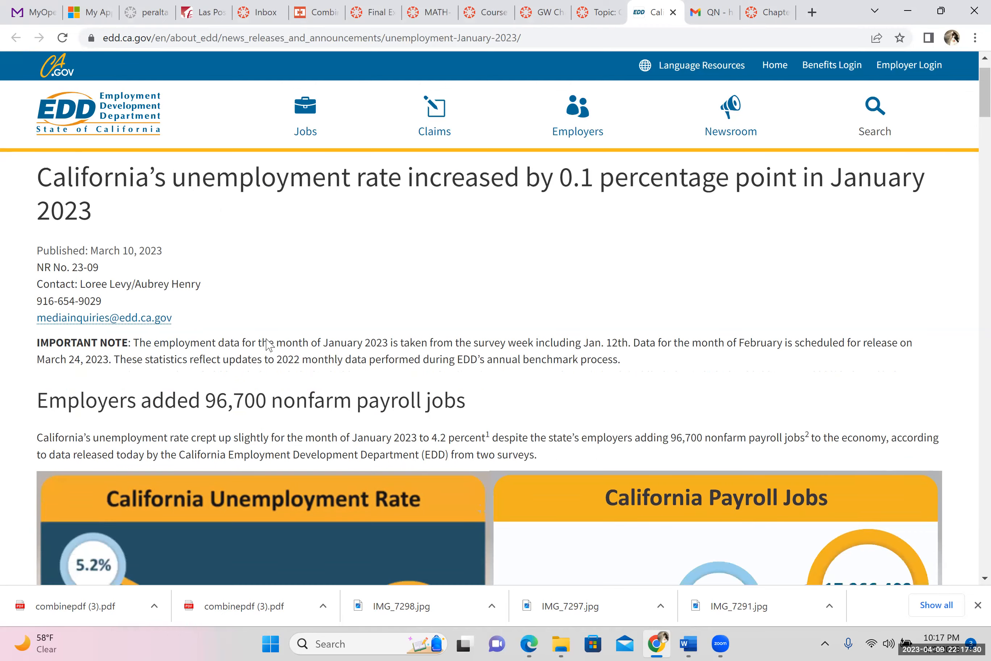
pyautogui.scroll(-2, 269, 345)
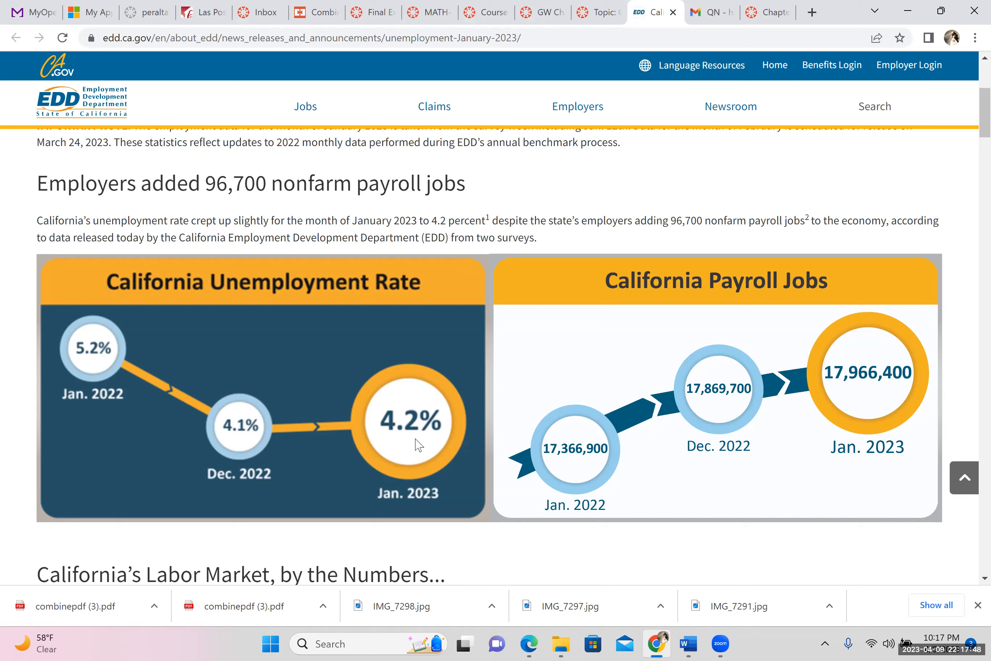
pyautogui.hotkey('alt', 'Tab')
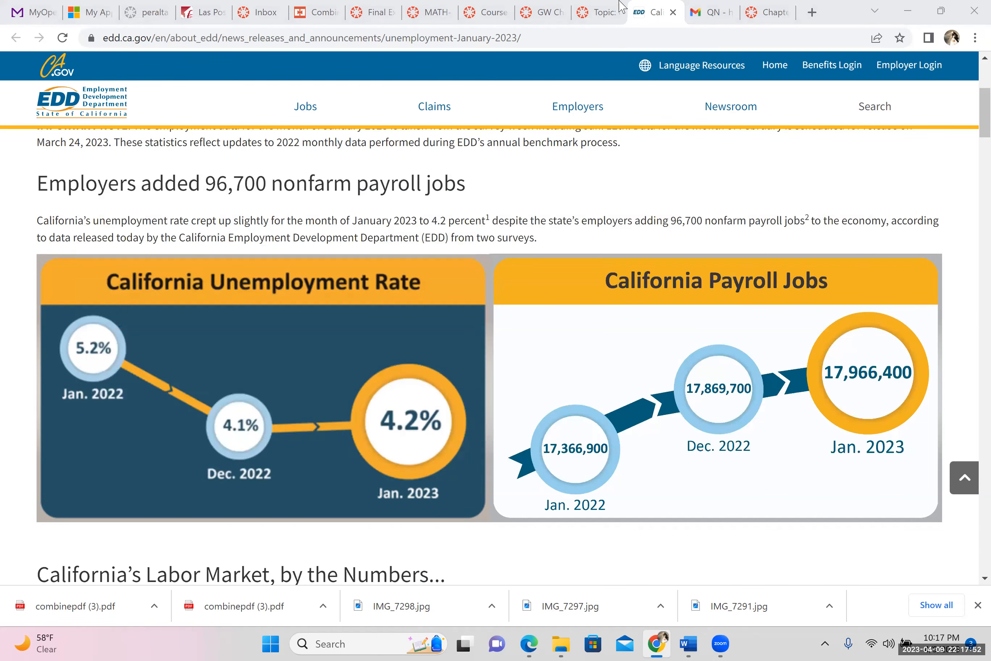
# Go back to the Chapter 6 Discussion, start a reply, and copy the full prompt text into it
pyautogui.click(604, 14)
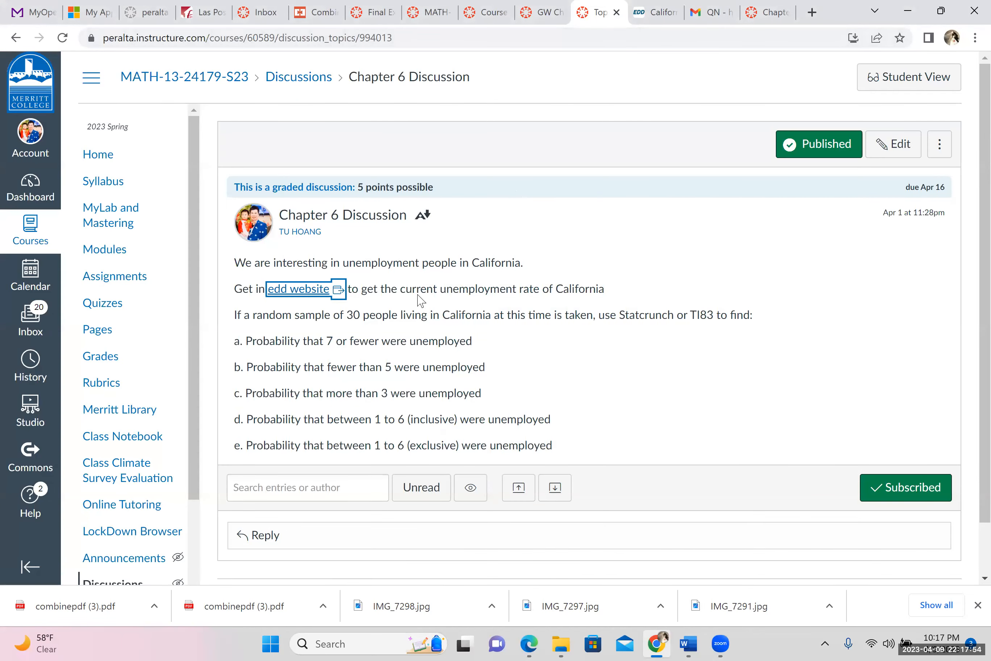
pyautogui.click(306, 536)
pyautogui.moveTo(235, 264); pyautogui.dragTo(485, 260)
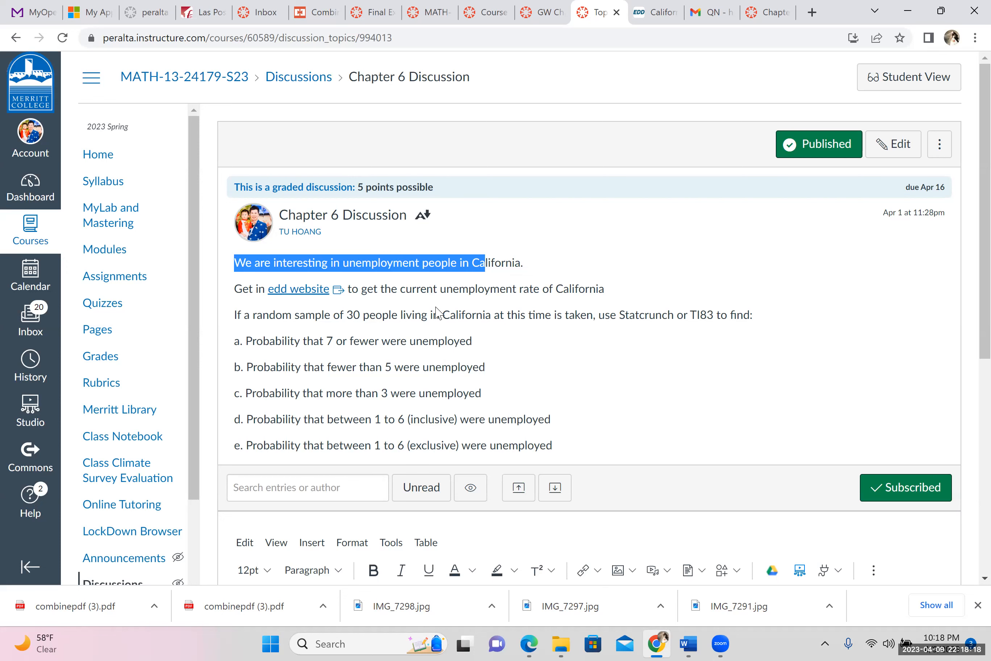
pyautogui.scroll(-2, 438, 313)
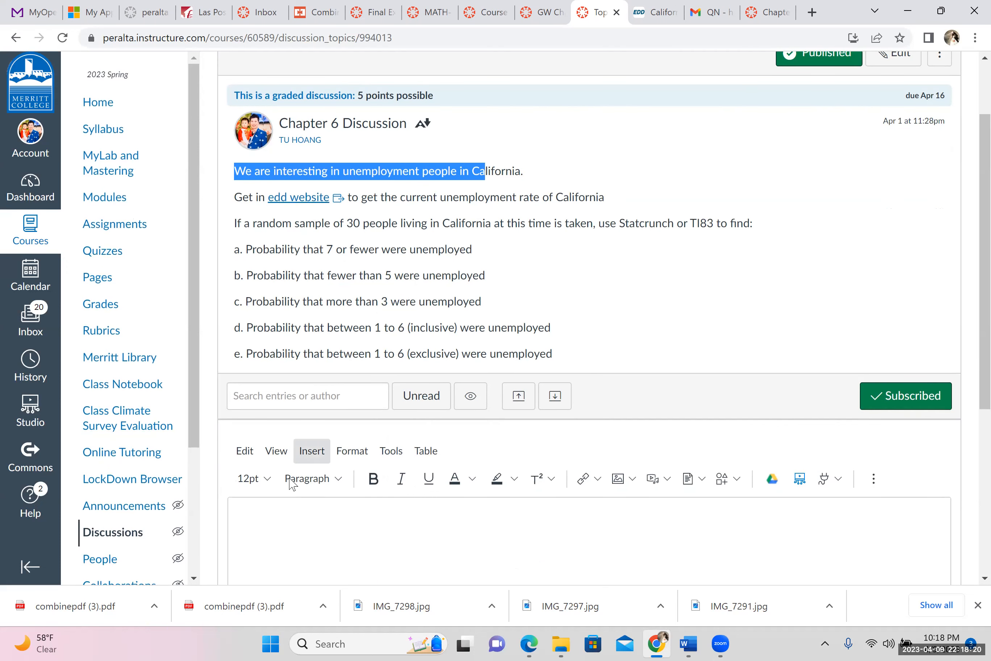
pyautogui.click(281, 517)
pyautogui.write('We are interesting in unemployment people in California. Get in edd website to get the current unemployment rate of California If a random sample of 30 people living in California at this time is taken, use Statcrunch or TI83 to find: a. Probability that 7 or fewer were unemployed b. Probability that fewer than 5 were unemployed c. Probability that more than 3 were unemployed d. Probability that between 1 to 6 (inclusive) were unemployed e. Probability that between 1 to 6 (exclusive) were unemployed')
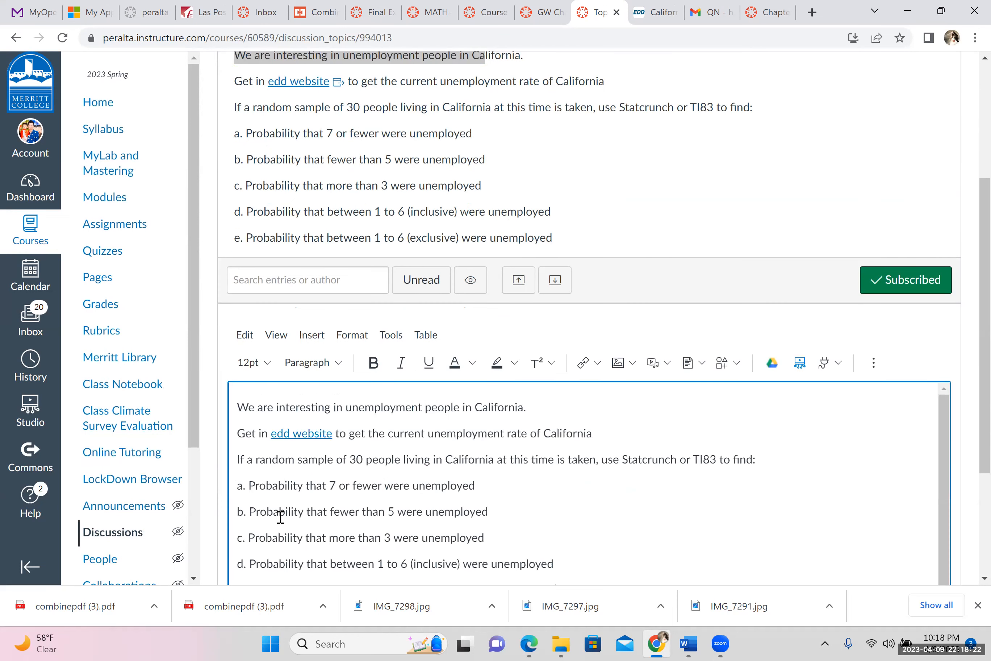
# Delete the opening sentence about unemployed people in California and its empty line from the reply
pyautogui.click(237, 408)
pyautogui.keyDown('shift'); pyautogui.click(517, 406); pyautogui.keyUp('shift')
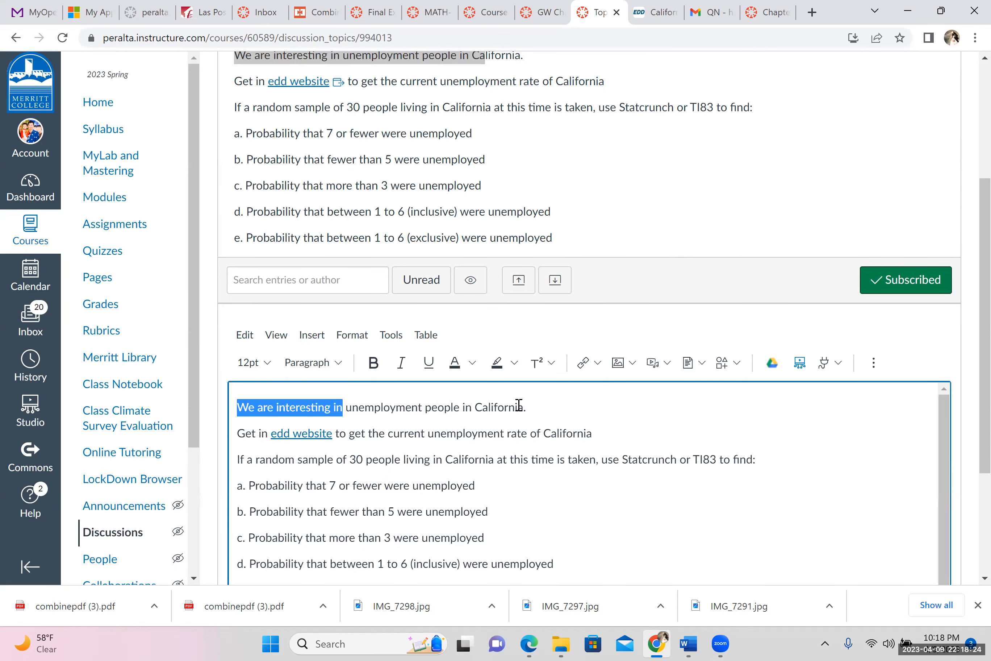
pyautogui.press('BackSpace')
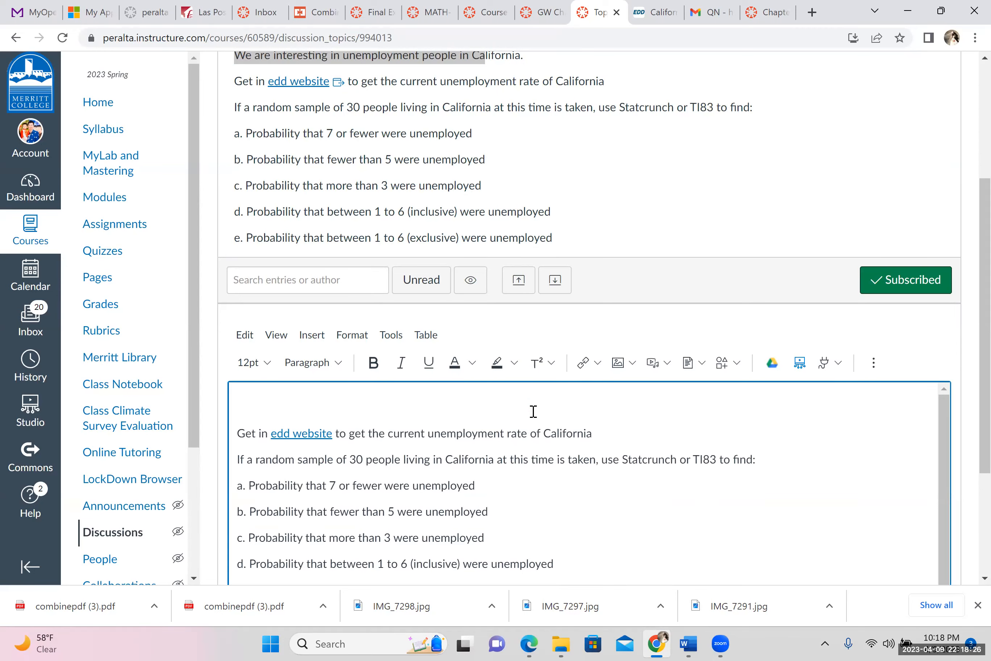
pyautogui.press('Delete')
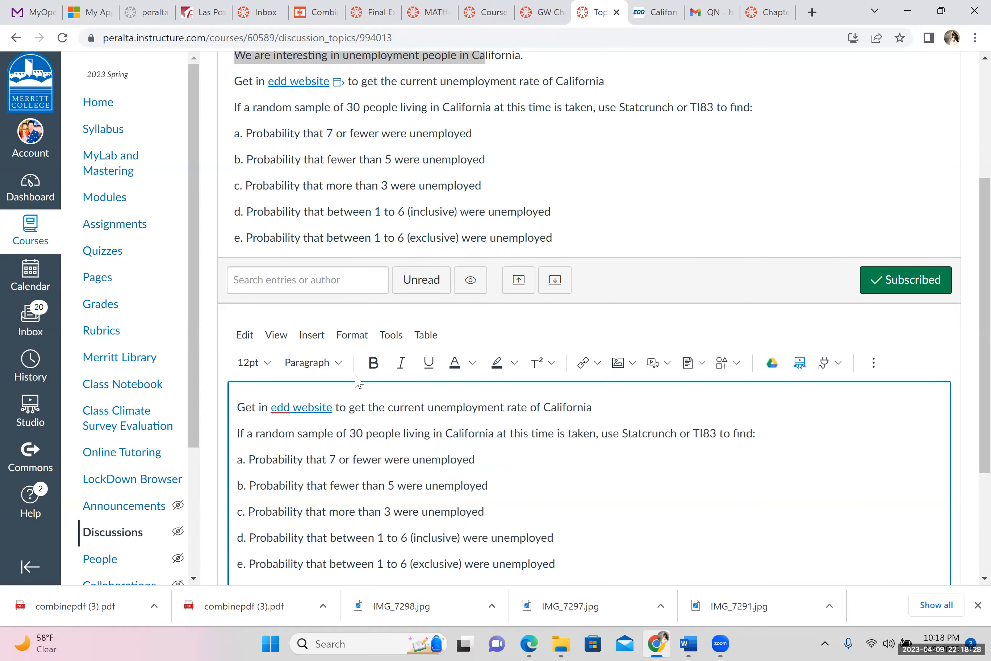
# Replace "Get in edd website to get the" so the reply's first line reads "The current unemployment rate of California"
pyautogui.keyDown('shift'); pyautogui.click(365, 412); pyautogui.keyUp('shift')
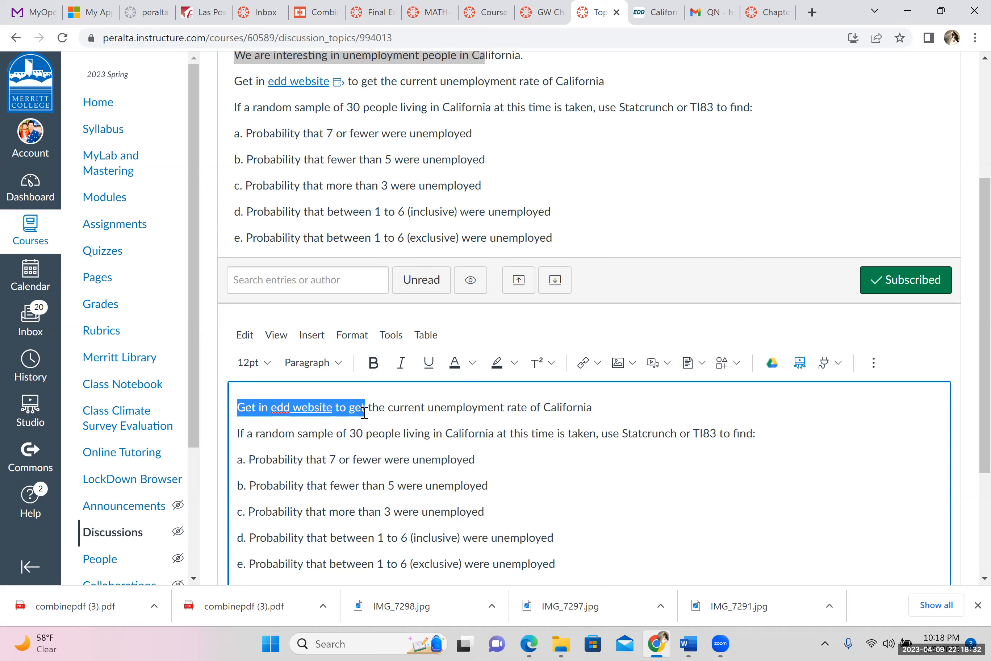
pyautogui.press('Delete')
pyautogui.press('Delete')
pyautogui.press('Delete')
pyautogui.write('T')
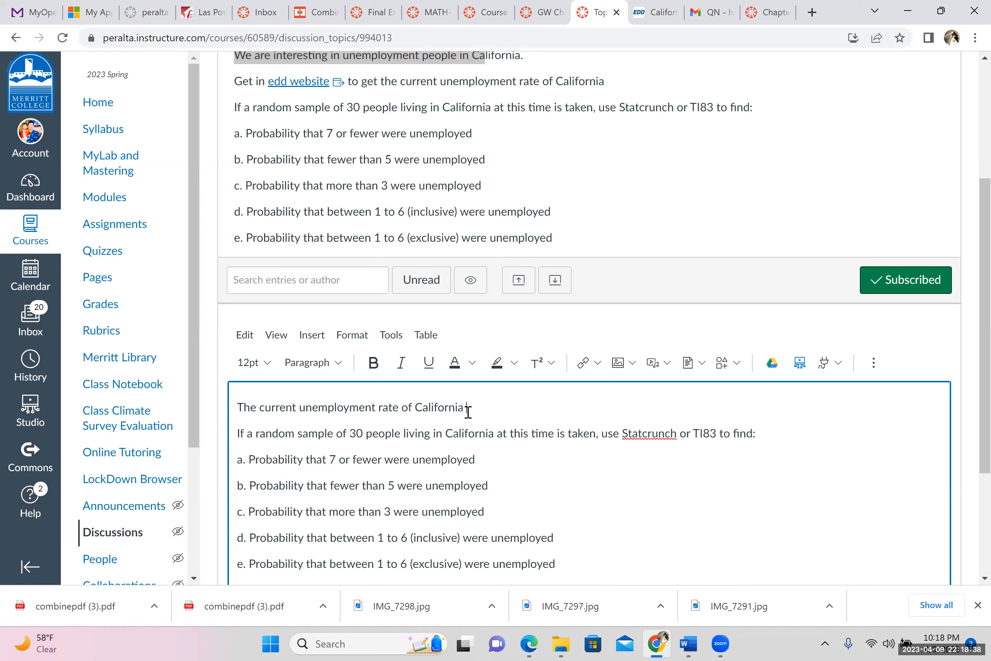
# Recheck the rate on the EDD page and complete the reply's first line with "is 4.2%"
pyautogui.click(645, 16)
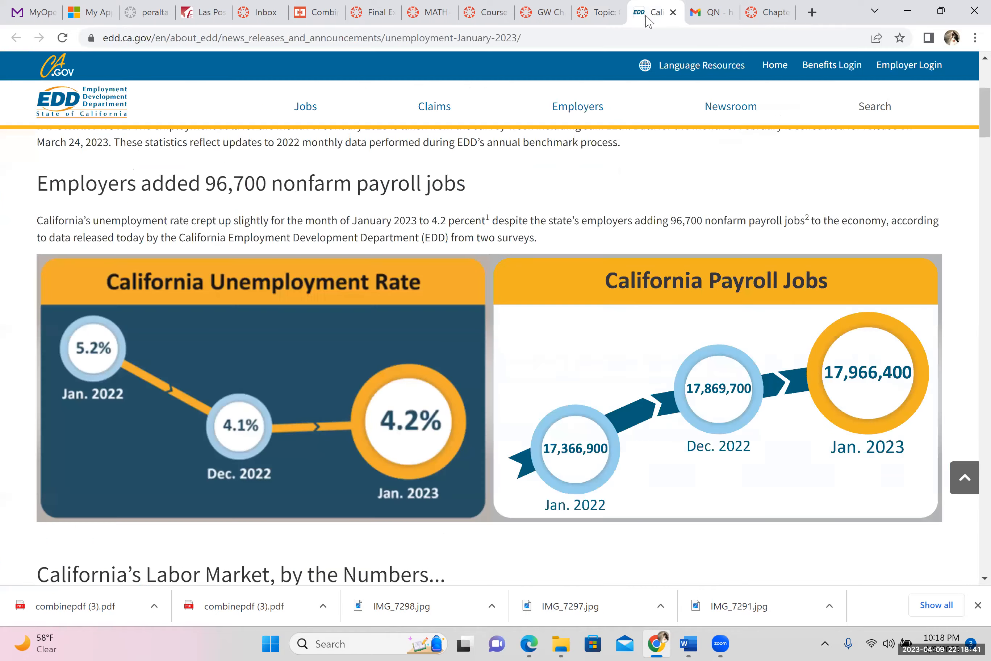
pyautogui.click(385, 17)
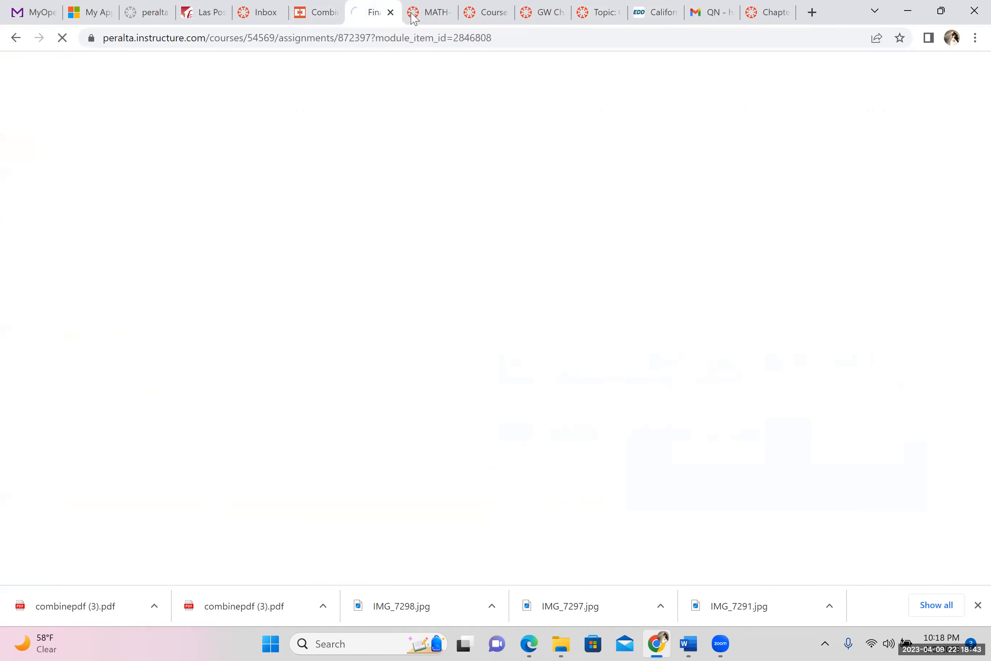
pyautogui.click(431, 17)
pyautogui.click(602, 14)
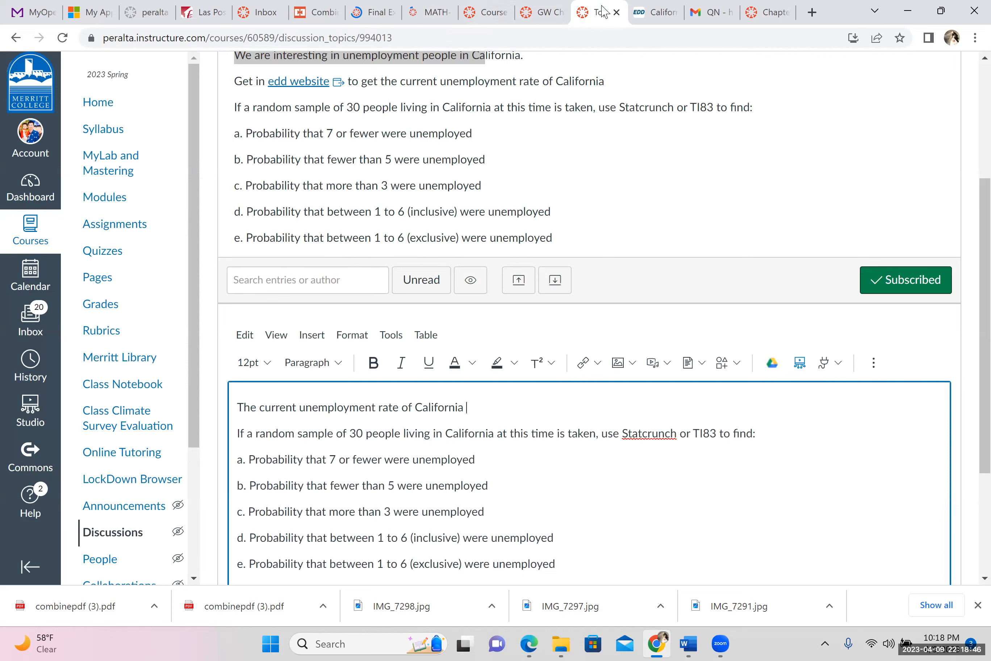
pyautogui.write('4.2%')
pyautogui.click(469, 406)
pyautogui.write('is')
# Add "==> p = 0.042 (proportion of success)" after the unemployment rate in the reply
pyautogui.scroll(2, 469, 405)
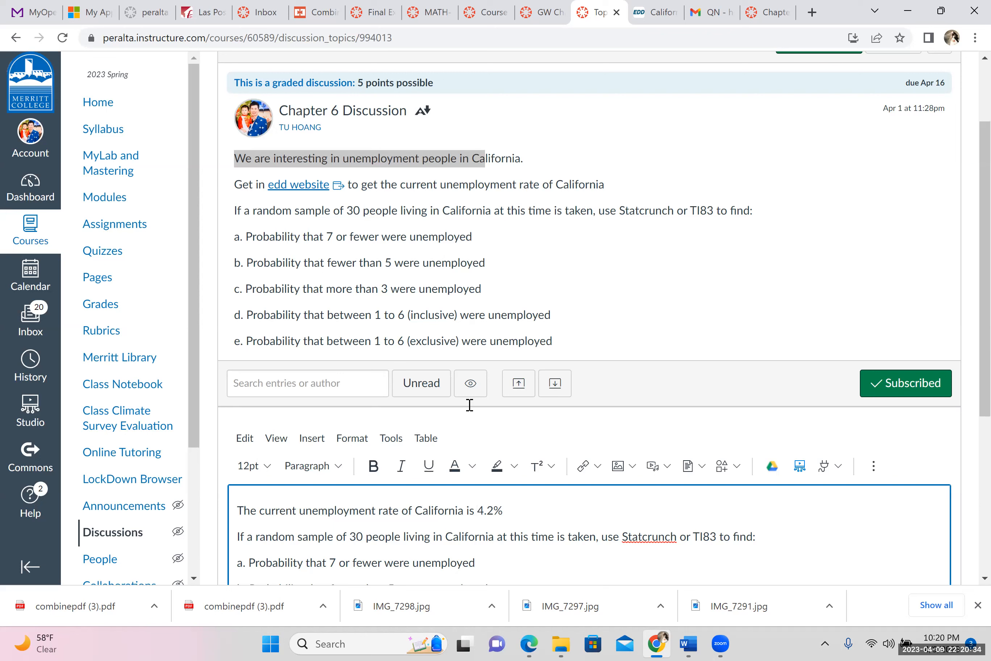
pyautogui.press('Right')
pyautogui.press('Right')
pyautogui.write('==> p = 0.042')
pyautogui.write('(proportion of success)')
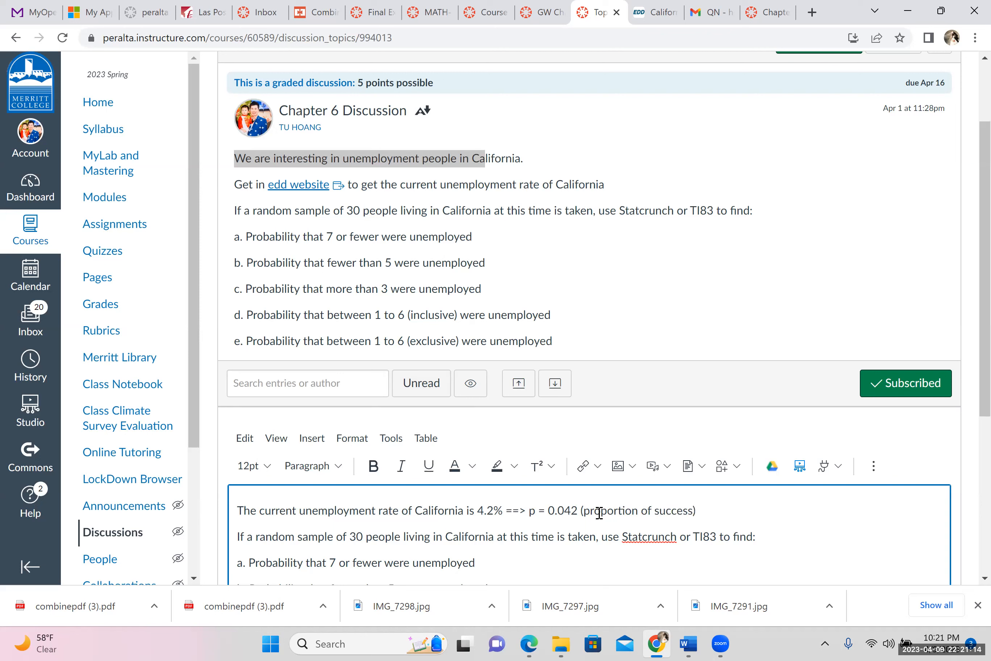
# Reword the end of the reply's first line as "==>proportion of success p = 0.042.", dropping the parenthesized note
pyautogui.keyDown('shift'); pyautogui.click(583, 510); pyautogui.keyUp('shift')
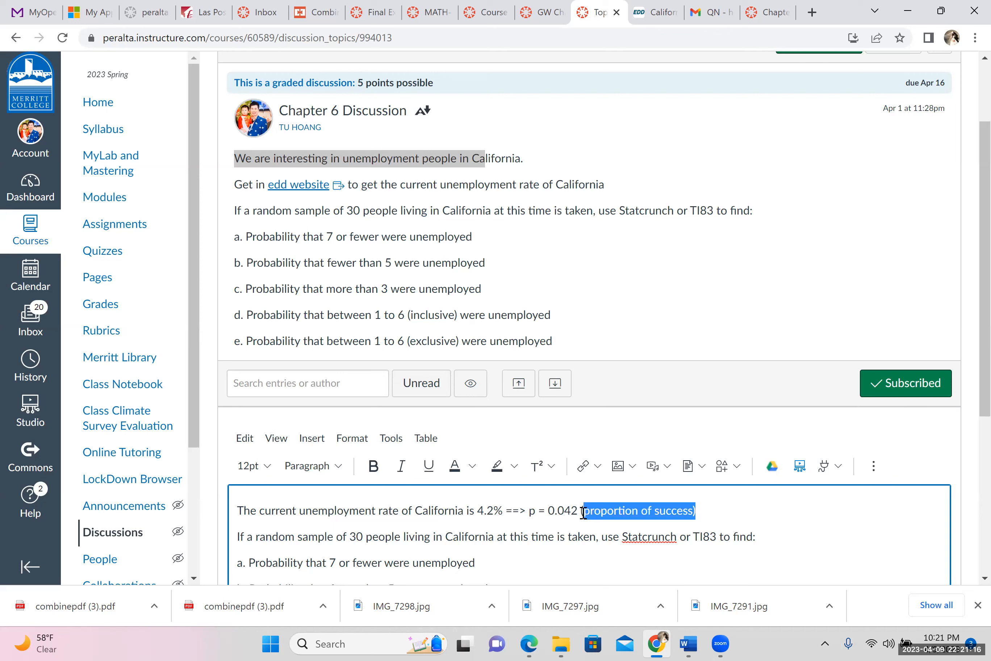
pyautogui.press('BackSpace')
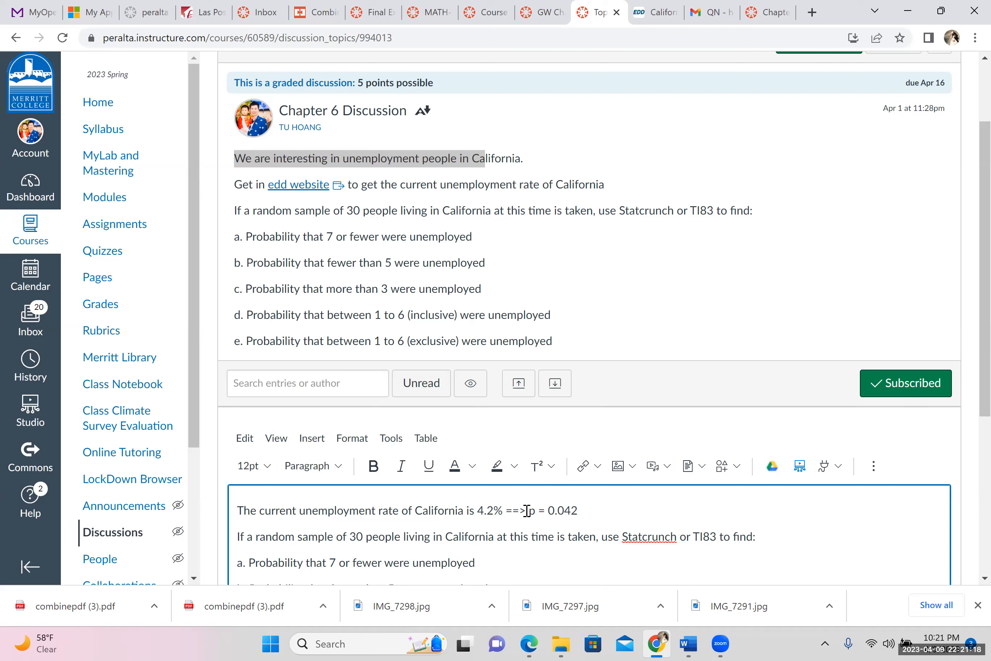
pyautogui.hotkey('ctrl', 'z')
pyautogui.press('BackSpace')
pyautogui.click(530, 509)
pyautogui.press('BackSpace')
pyautogui.click(729, 518)
pyautogui.write('.')
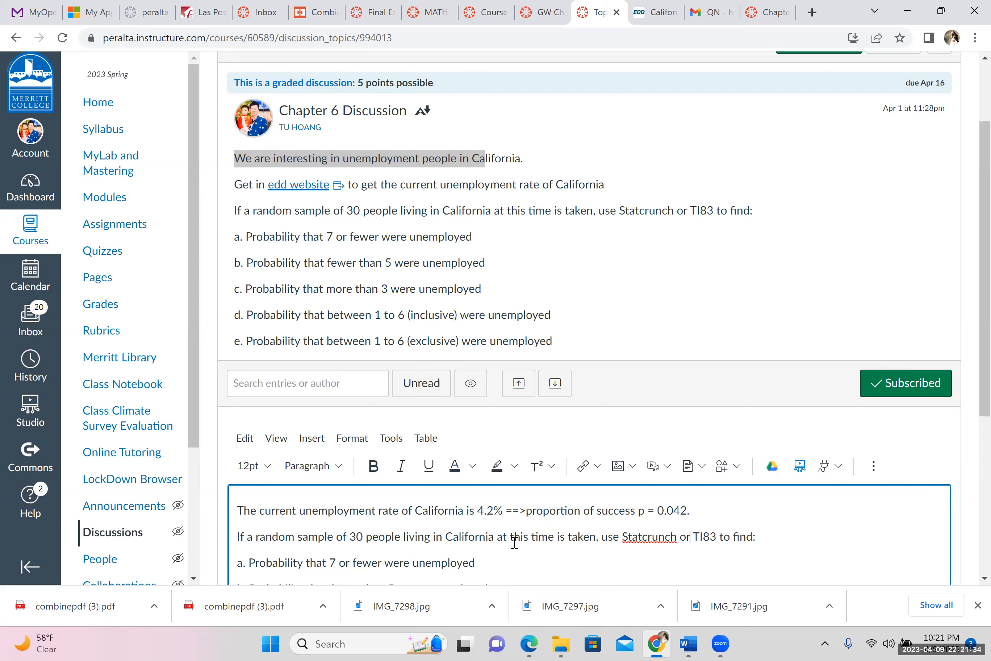
# Insert "n =" before 30 in the random sample sentence of the reply
pyautogui.click(599, 539)
pyautogui.click(349, 538)
pyautogui.write('n =')
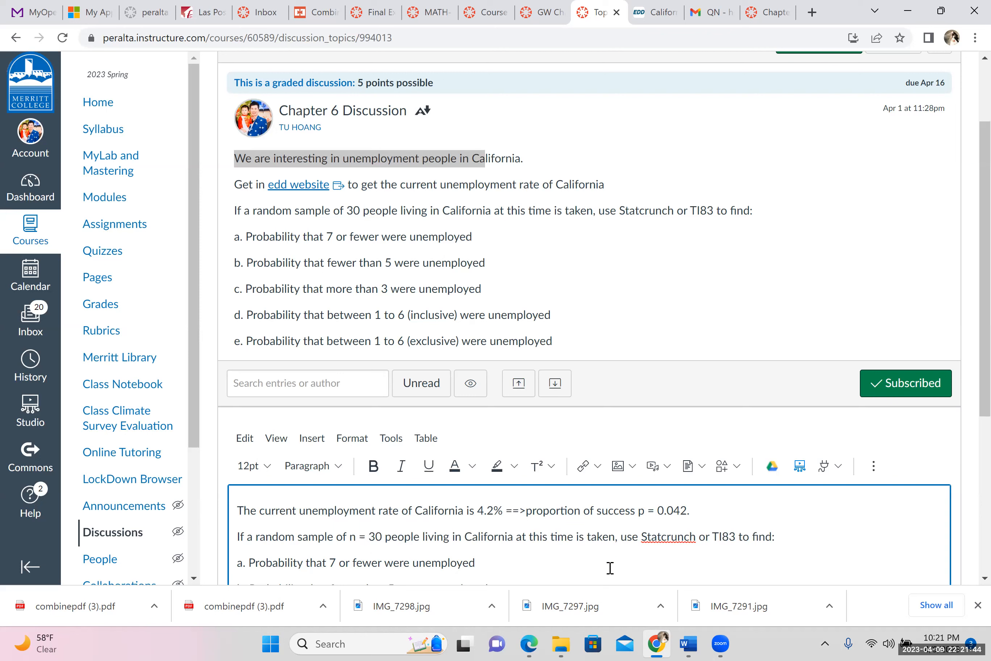
pyautogui.click(800, 529)
# Add an empty answer line below question a, "Probability that 7 or fewer were unemployed", in the reply
pyautogui.scroll(-2, 799, 529)
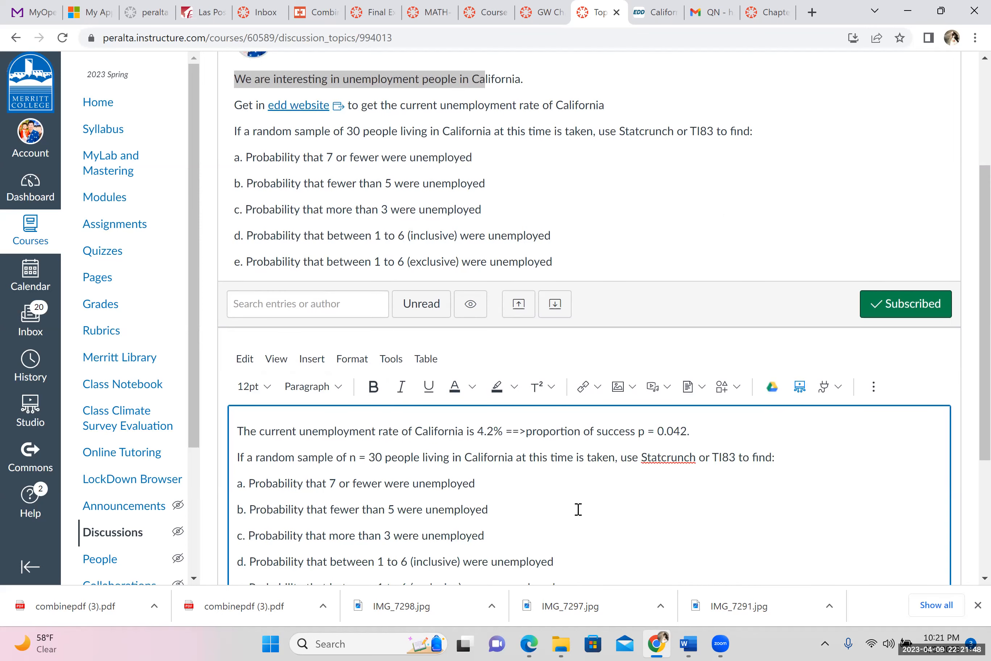
pyautogui.click(518, 480)
pyautogui.press('Return')
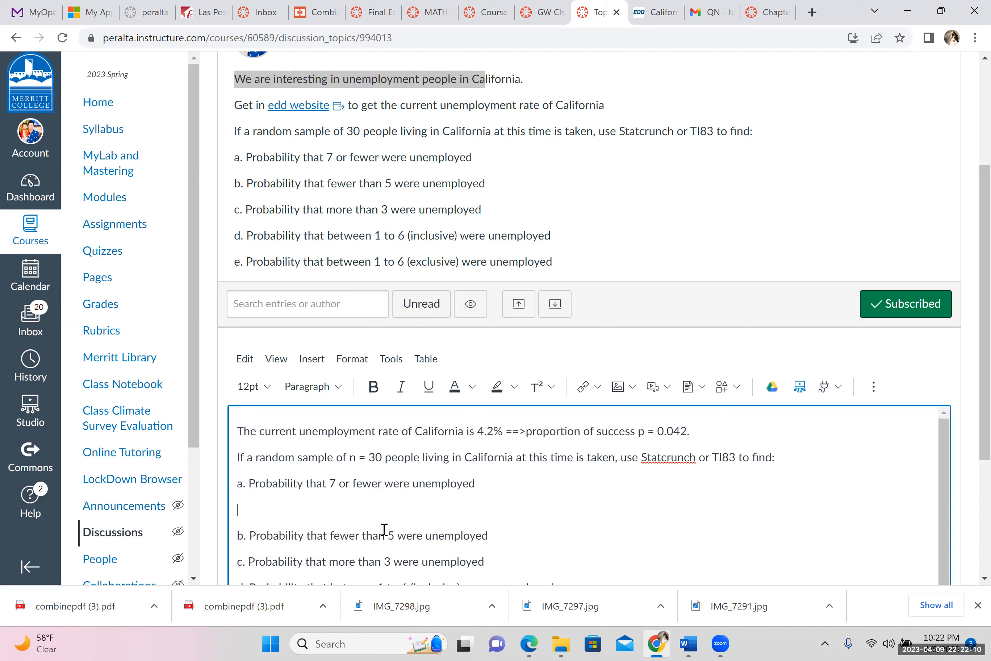
# Open the course's MyLab and Mastering page in a separate browser tab and launch MyLab & Mastering
pyautogui.rightClick(137, 172)
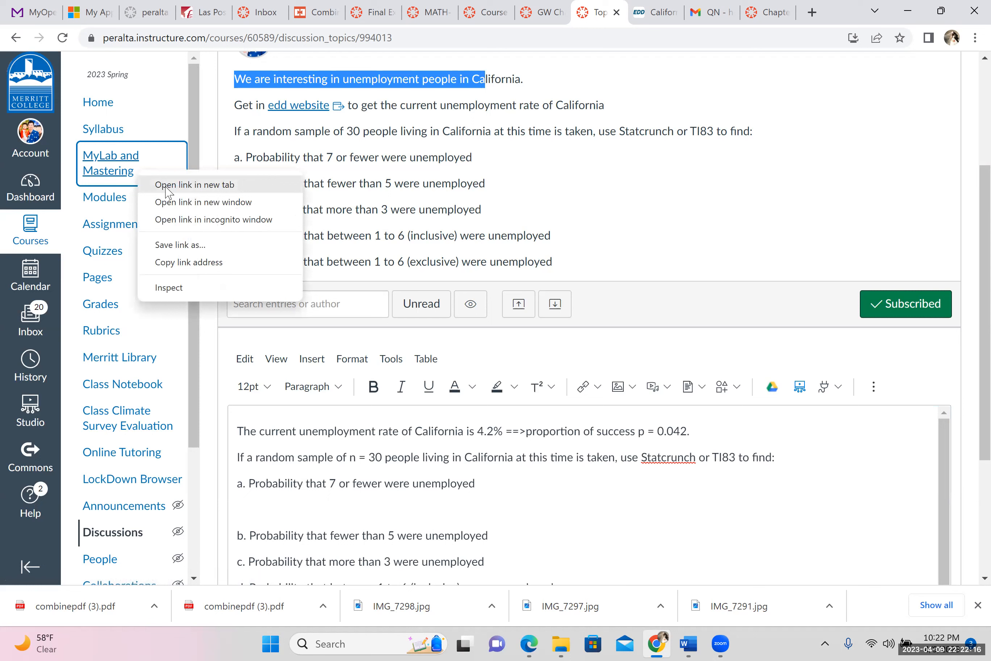
pyautogui.click(190, 186)
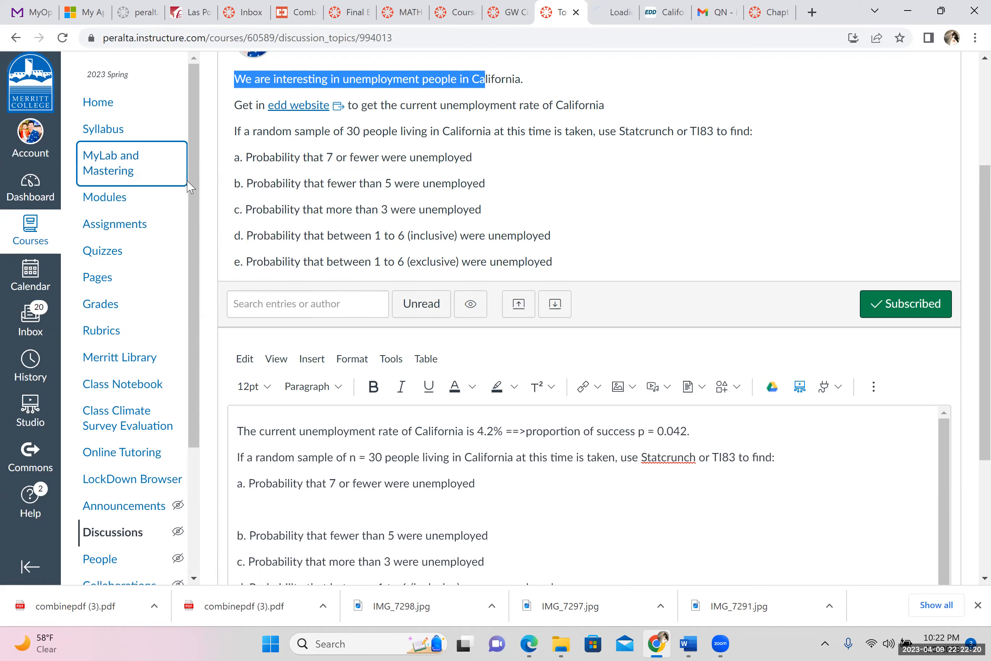
pyautogui.click(615, 13)
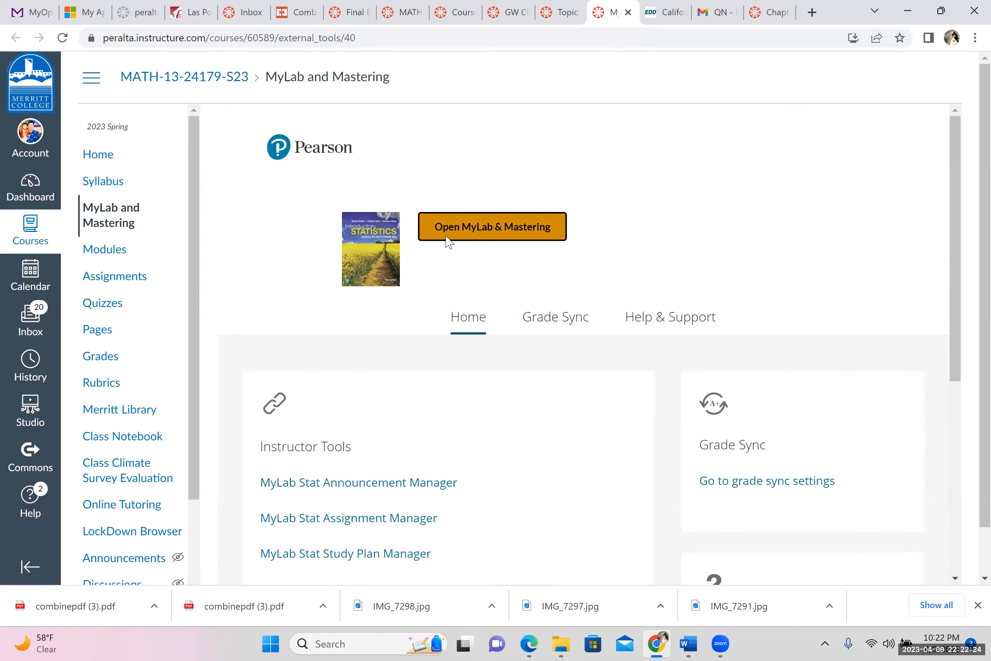
pyautogui.click(446, 236)
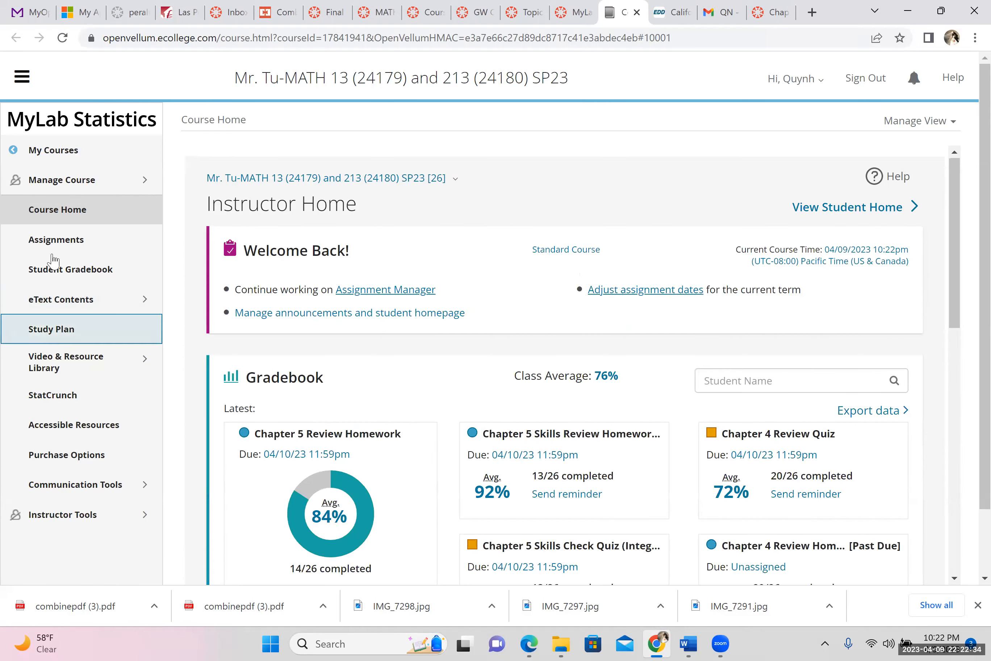
# Go to the StatCrunch website from MyLab Statistics and open a blank StatCrunch data table
pyautogui.click(72, 395)
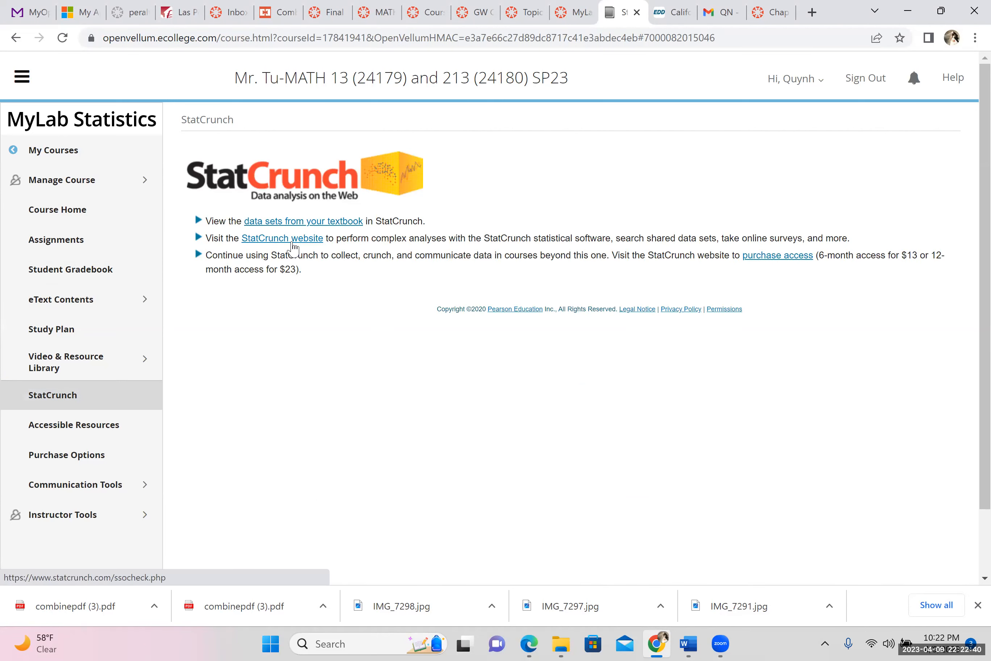
pyautogui.click(293, 241)
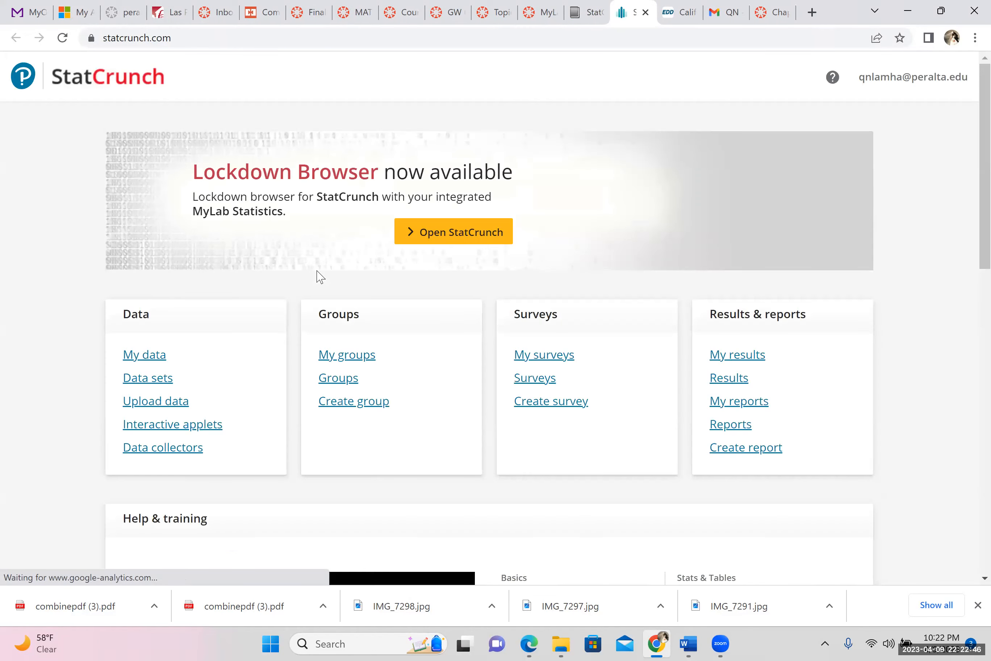
pyautogui.click(426, 243)
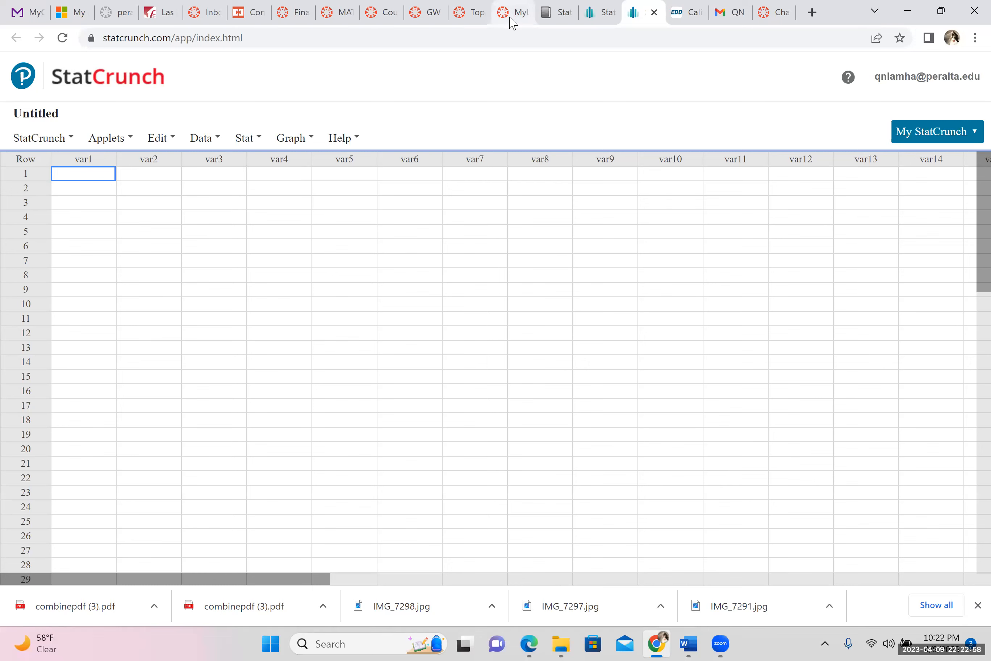
# Return to the Chapter 6 Discussion page with the unfinished reply
pyautogui.click(499, 16)
pyautogui.click(444, 13)
pyautogui.click(462, 12)
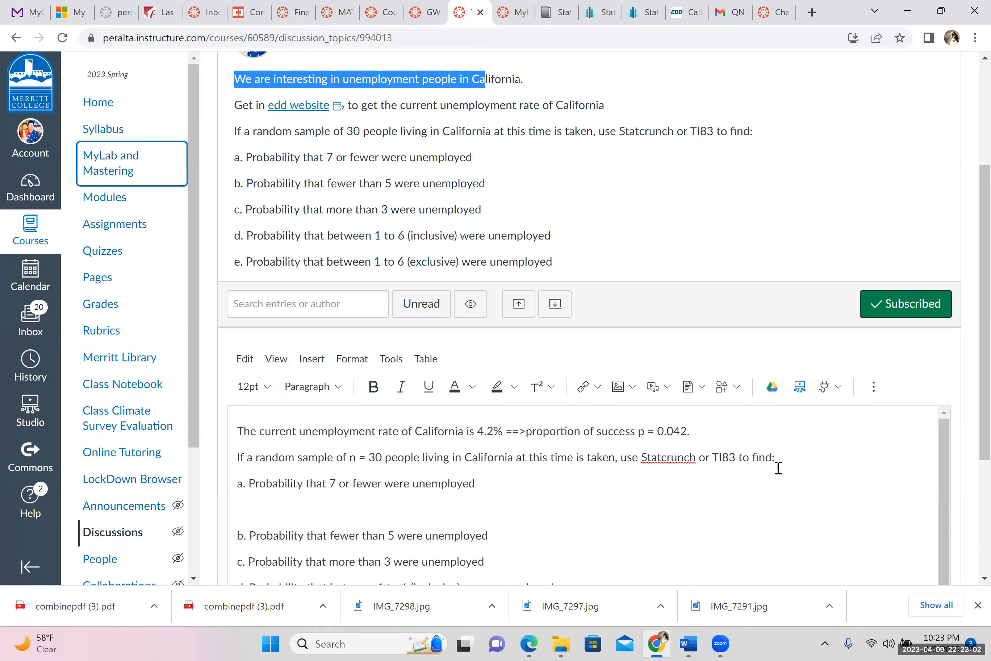
pyautogui.click(703, 433)
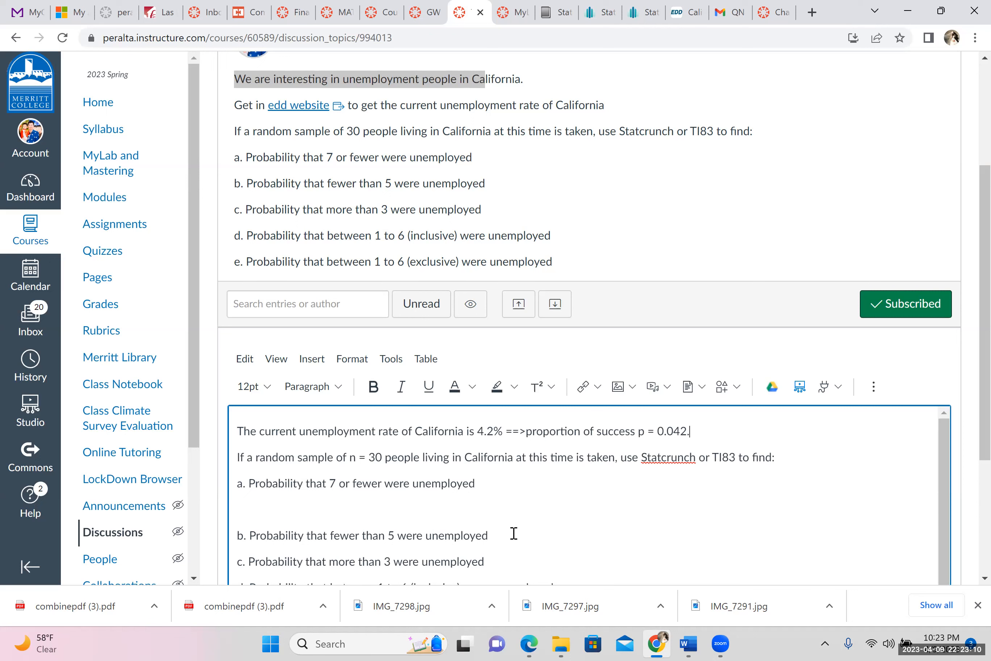
pyautogui.press('Return')
pyautogui.write('This ')
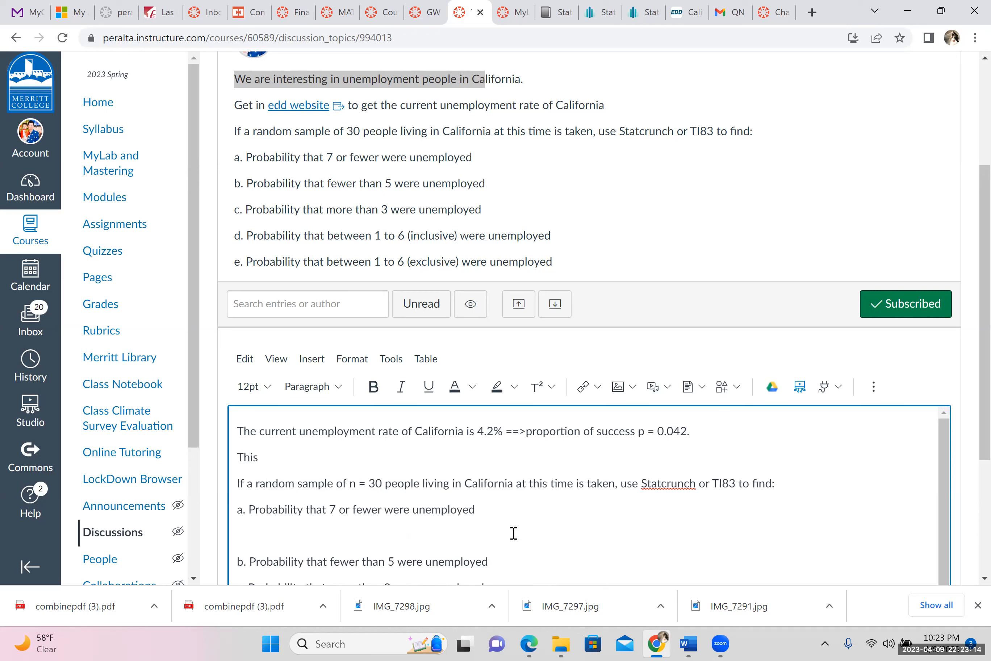
pyautogui.write('re')
pyautogui.press('BackSpace')
pyautogui.press('BackSpace')
pyautogui.press('BackSpace')
pyautogui.press('BackSpace')
pyautogui.press('BackSpace')
pyautogui.press('BackSpace')
pyautogui.press('BackSpace')
pyautogui.press('BackSpace')
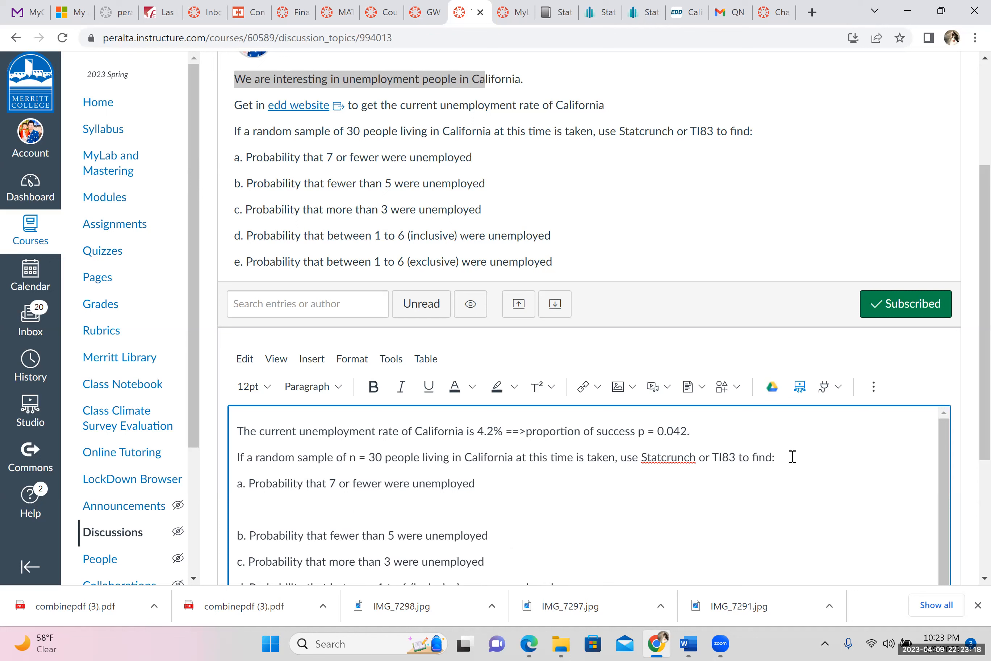
# Start a new line above question a in the reply reading "This research has 30 fixed trials"
pyautogui.press('Return')
pyautogui.write('This rea')
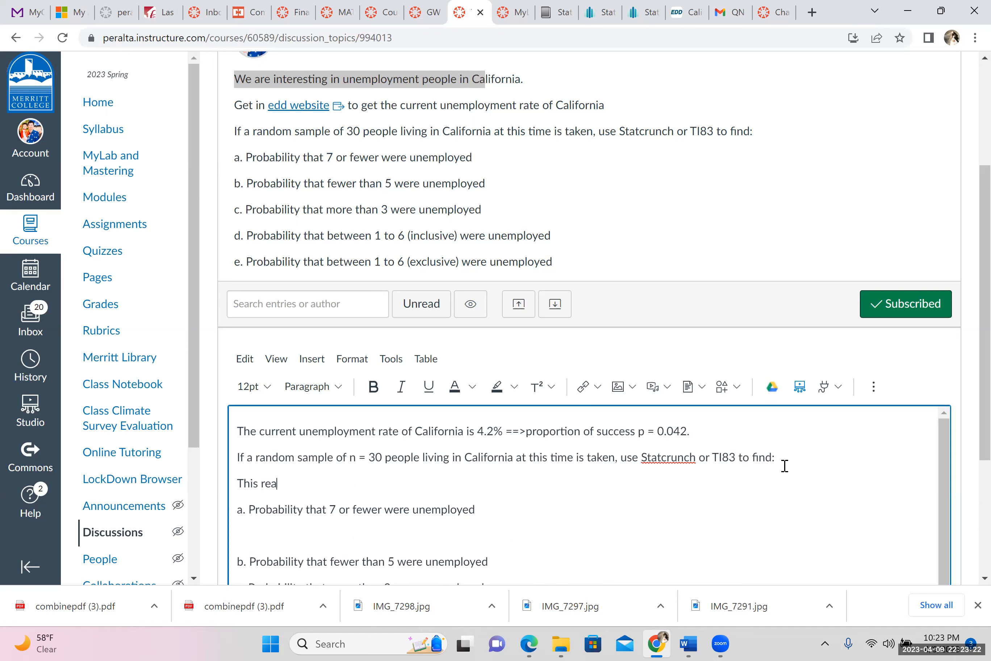
pyautogui.press('BackSpace')
pyautogui.write('search has 30 fixed trial')
pyautogui.press('BackSpace')
pyautogui.press('BackSpace')
pyautogui.write('als')
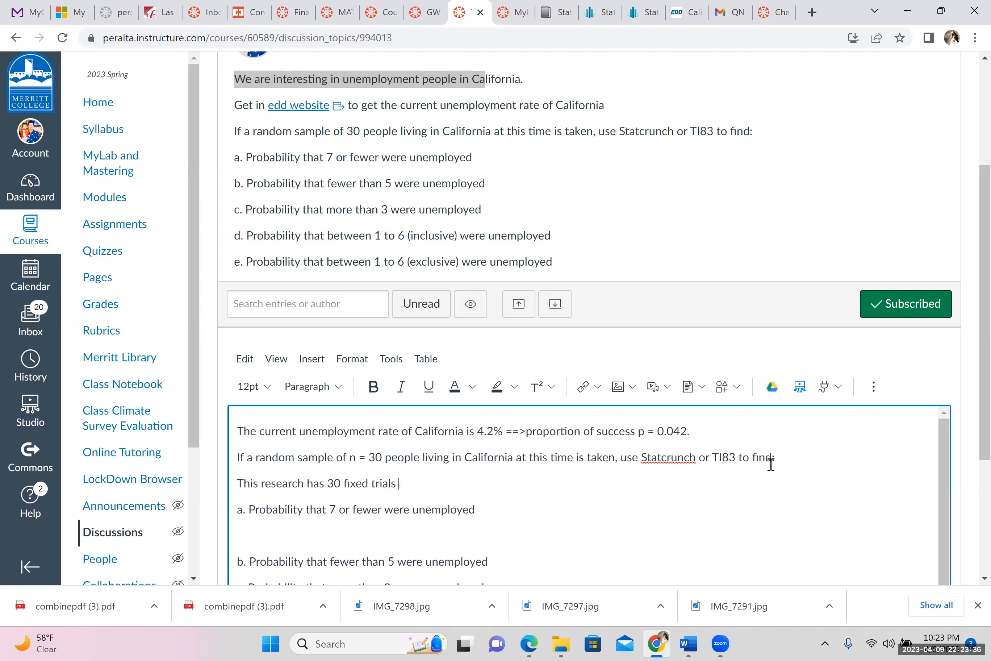
# Continue the sentence with ", 2 outcomes (Yes, No), each trial has"
pyautogui.write(', 2 outcomes (YEs')
pyautogui.press('BackSpace')
pyautogui.press('BackSpace')
pyautogui.write('es, No)')
pyautogui.press('BackSpace')
pyautogui.write(',')
pyautogui.write('each triel')
pyautogui.press('BackSpace')
pyautogui.press('BackSpace')
pyautogui.write('al has ')
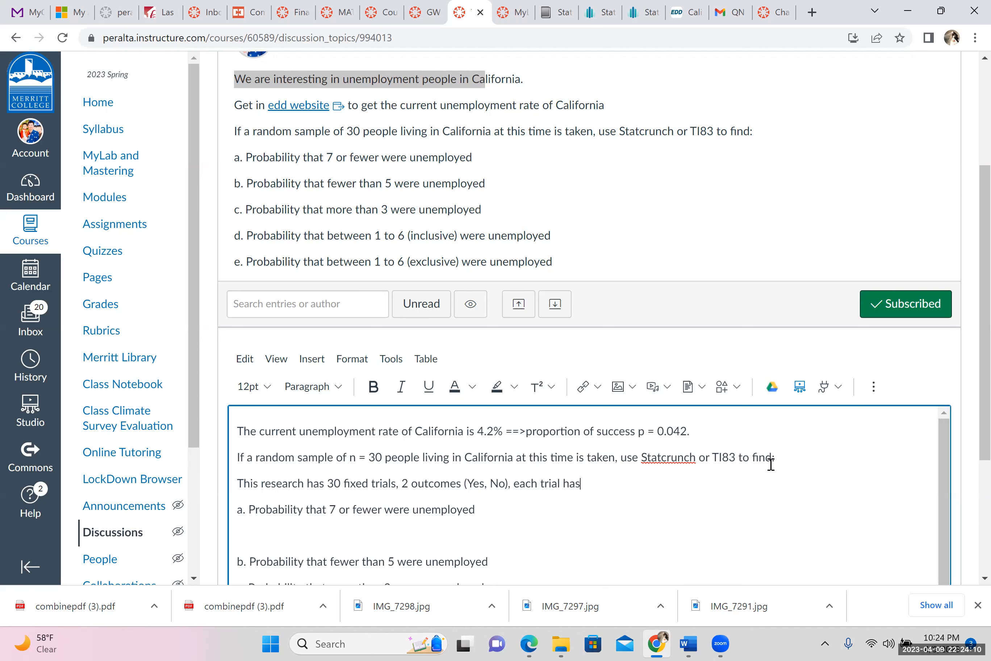
# Reword the last clause of the sentence as "each trial is independent and has"
pyautogui.write('the same')
pyautogui.press('BackSpace')
pyautogui.press('BackSpace')
pyautogui.press('BackSpace')
pyautogui.press('BackSpace')
pyautogui.press('BackSpace')
pyautogui.press('BackSpace')
pyautogui.press('BackSpace')
pyautogui.press('BackSpace')
pyautogui.press('BackSpace')
pyautogui.press('BackSpace')
pyautogui.press('BackSpace')
pyautogui.press('BackSpace')
pyautogui.press('BackSpace')
pyautogui.write('is independan')
pyautogui.press('BackSpace')
pyautogui.press('BackSpace')
pyautogui.write('ence')
pyautogui.press('BackSpace')
pyautogui.press('BackSpace')
pyautogui.write('t and has ')
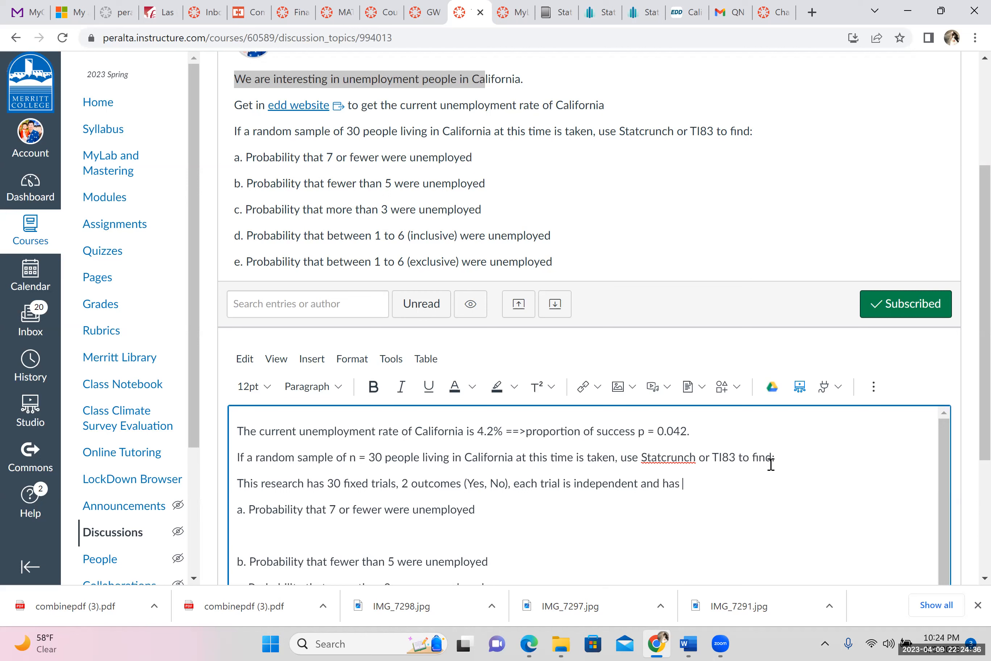
# Add the success probability "p = 0.042" to the end of the sentence
pyautogui.write('p = 0')
pyautogui.write('.0')
pyautogui.write('42')
pyautogui.write('.')
pyautogui.press('BackSpace')
# Conclude the sentence with "==> this is Binomial Distr. with p = 0.042, n = 30."
pyautogui.write('==> this is Binorm')
pyautogui.press('BackSpace')
pyautogui.press('BackSpace')
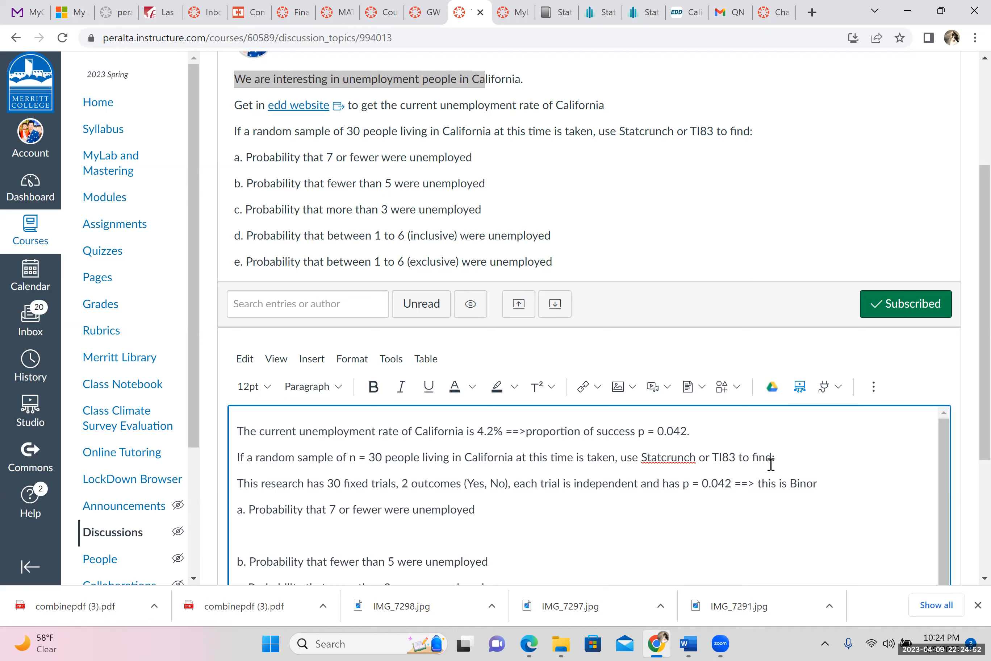
pyautogui.write('mial Distri')
pyautogui.press('BackSpace')
pyautogui.write(',')
pyautogui.press('BackSpace')
pyautogui.write('. whith p = 0.042,')
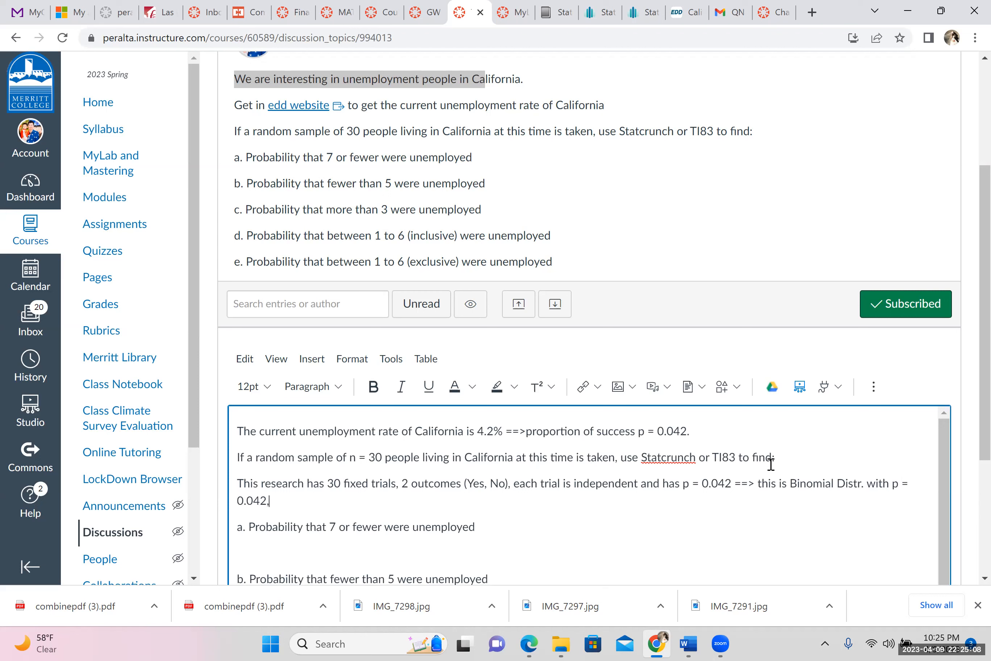
pyautogui.write(' n = 30.')
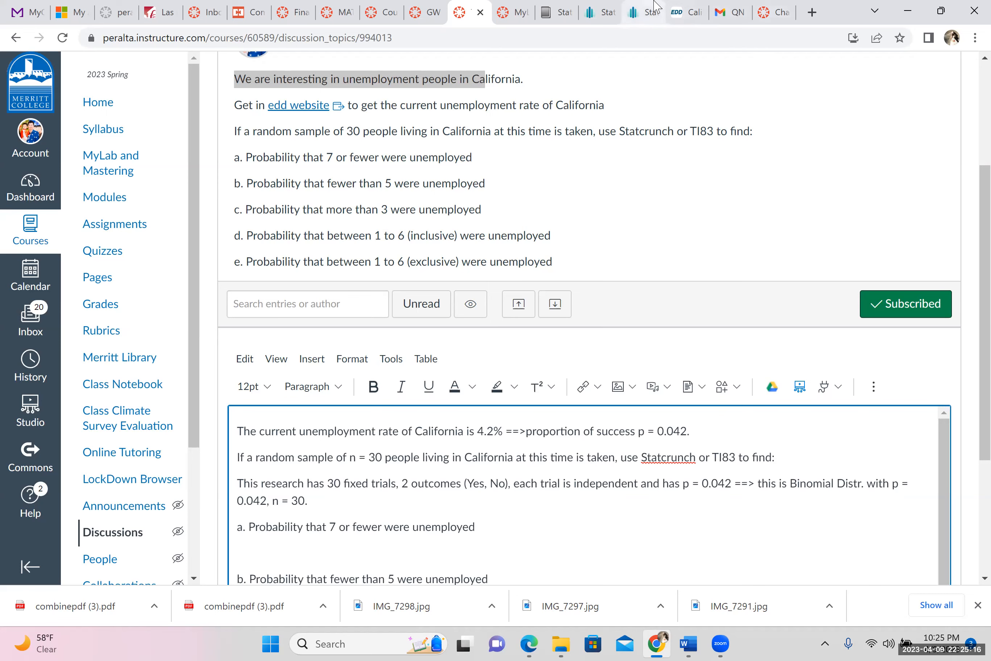
# Switch to StatCrunch, open the Binomial calculator, and return to the Chapter 6 Discussion reply
pyautogui.click(646, 11)
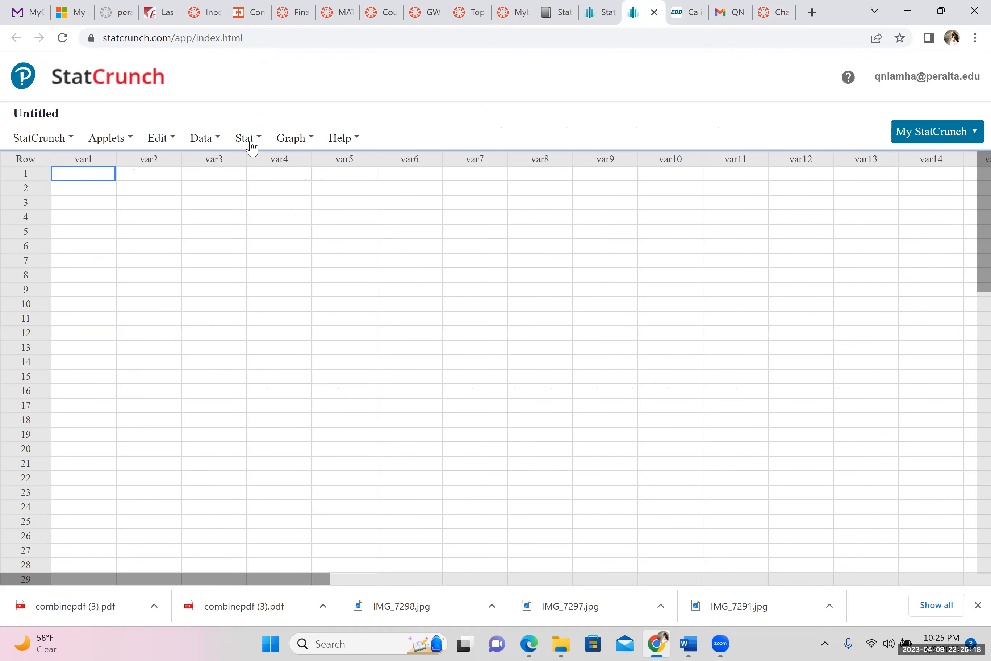
pyautogui.click(251, 141)
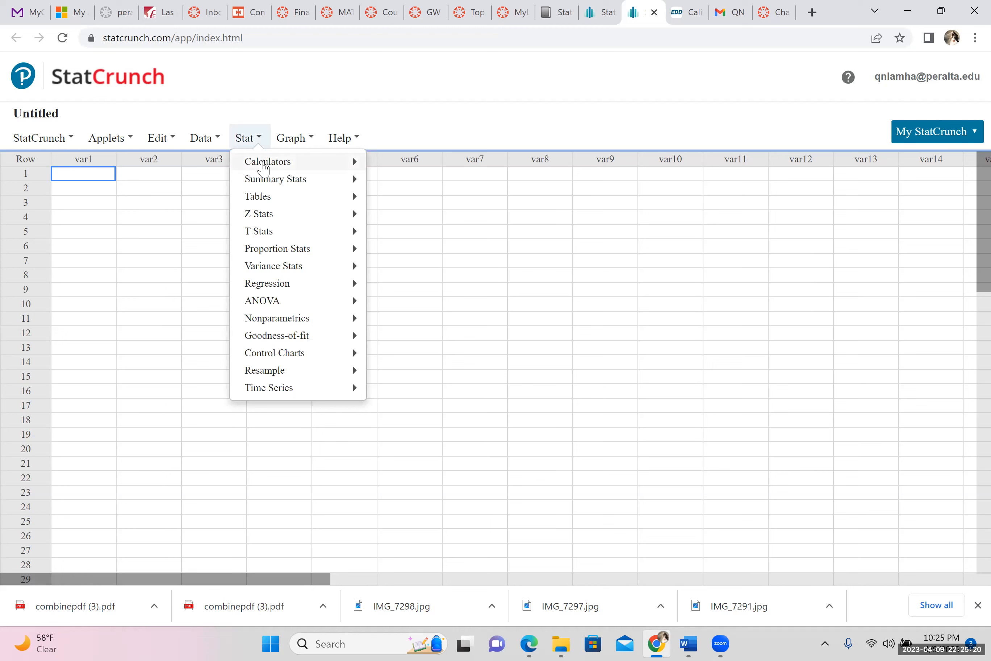
pyautogui.moveTo(265, 168)
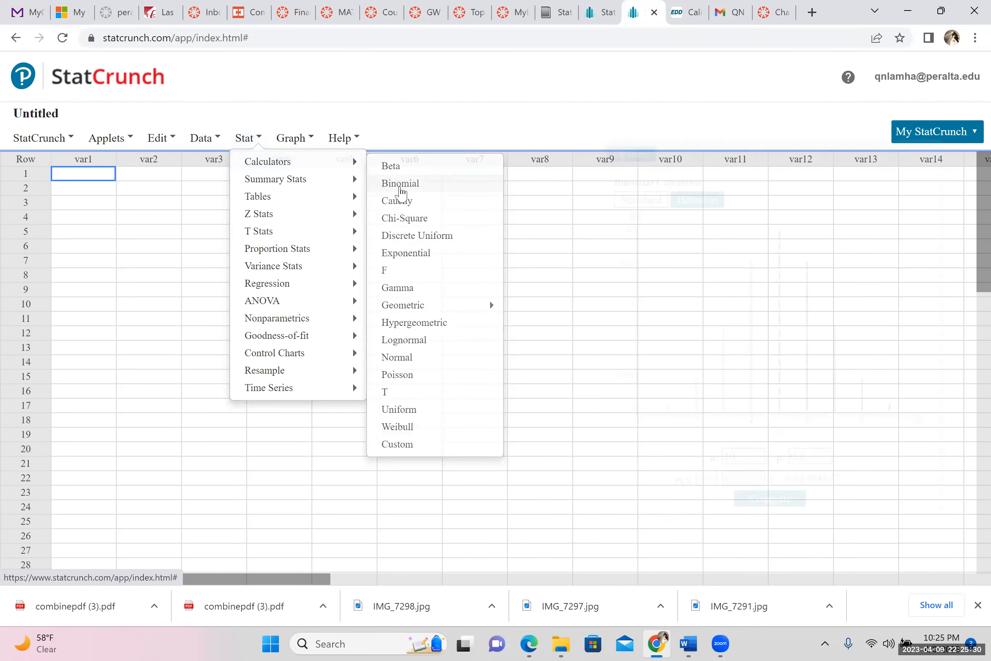
pyautogui.click(401, 192)
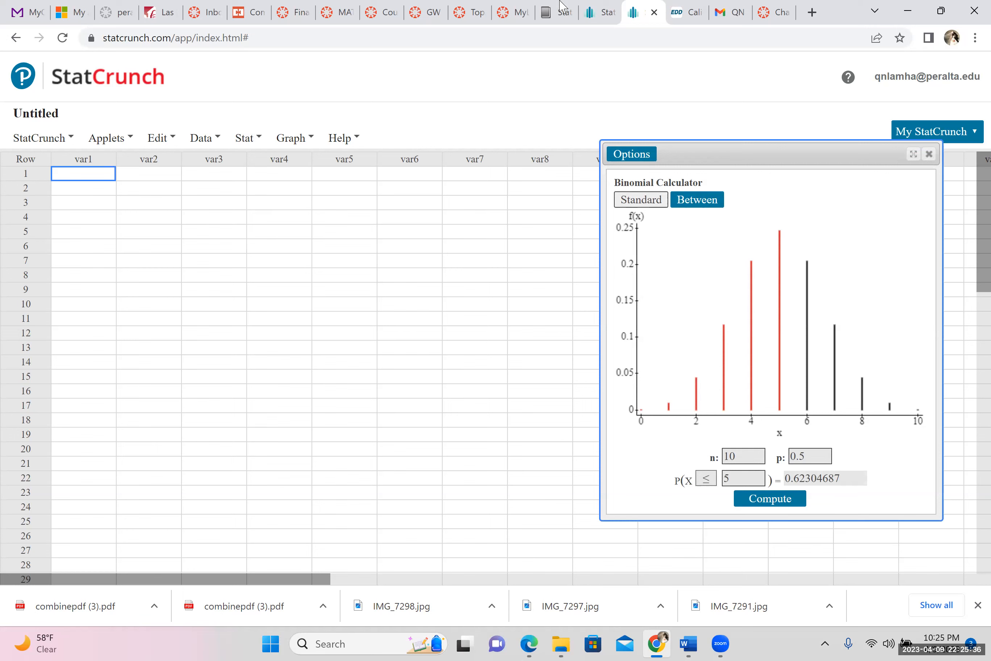
pyautogui.click(476, 7)
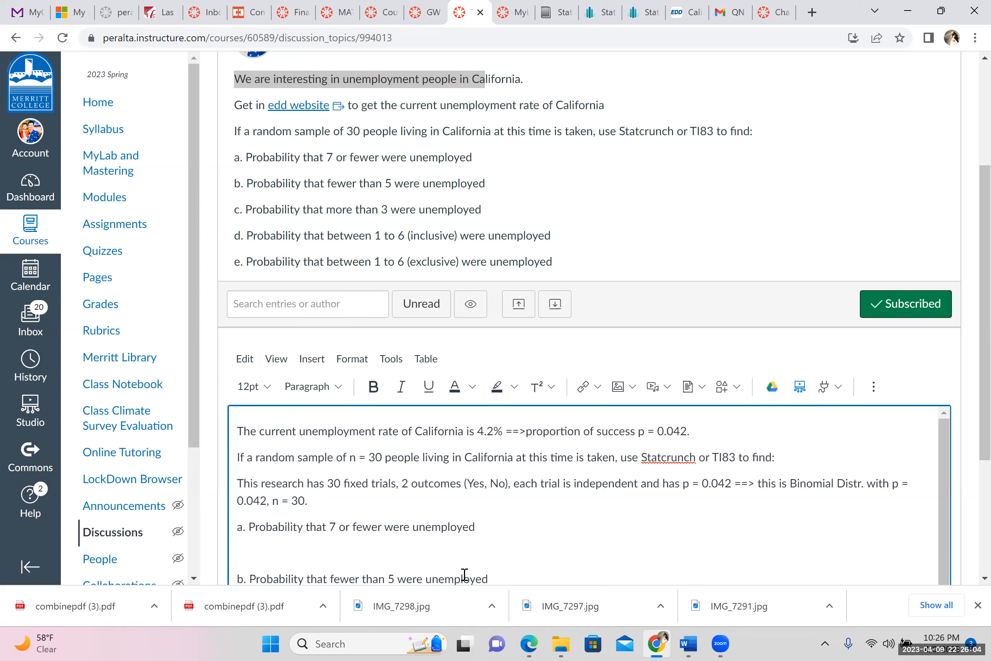
pyautogui.write('P(X')
pyautogui.press('BackSpace')
pyautogui.press('BackSpace')
pyautogui.press('BackSpace')
pyautogui.press('BackSpace')
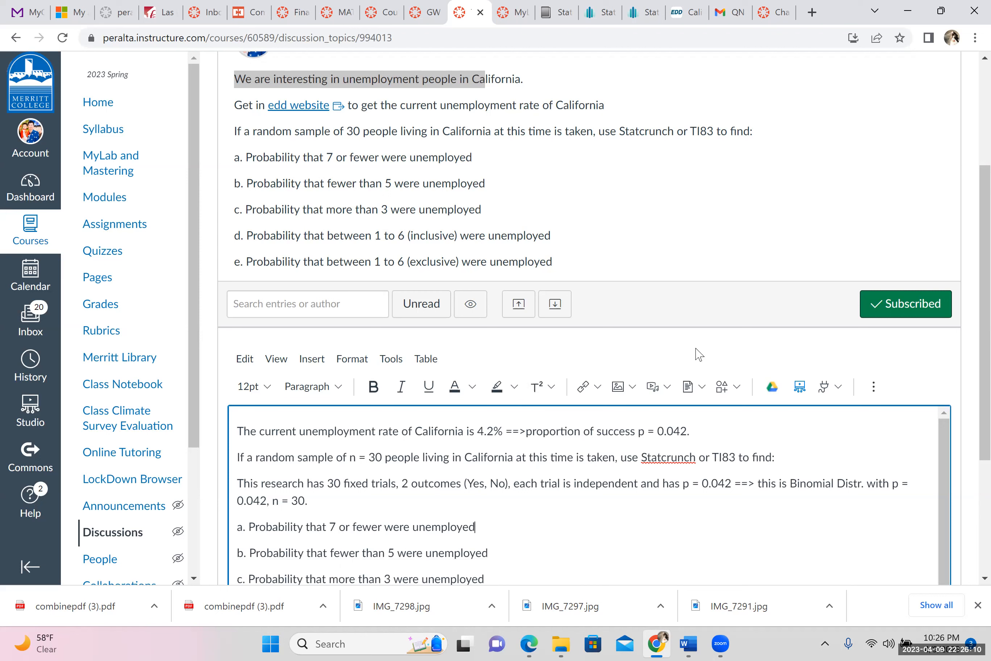
pyautogui.press('Return')
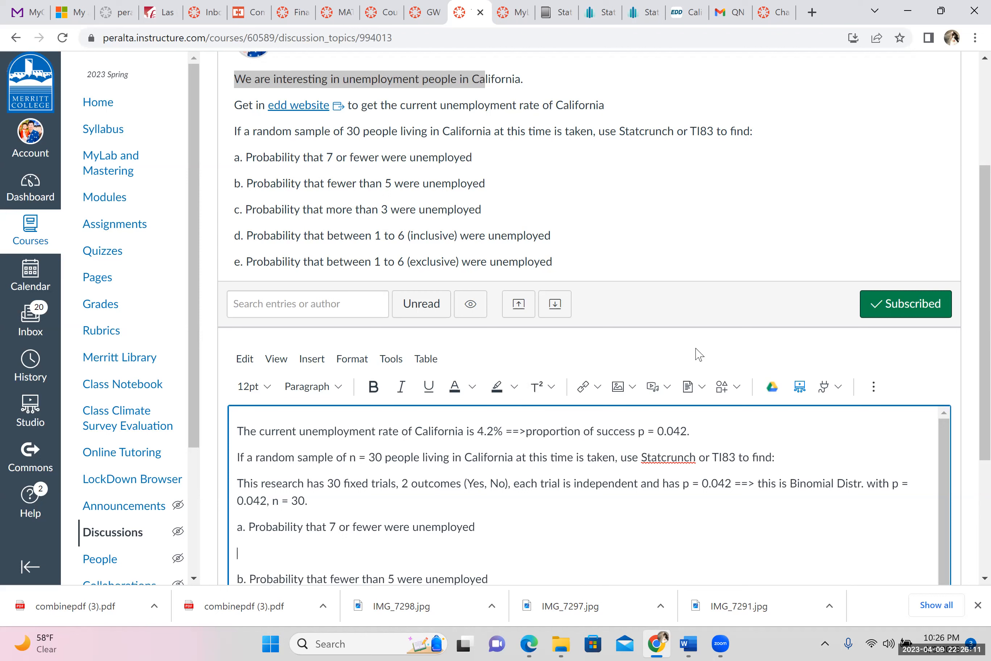
pyautogui.click(872, 388)
pyautogui.click(772, 413)
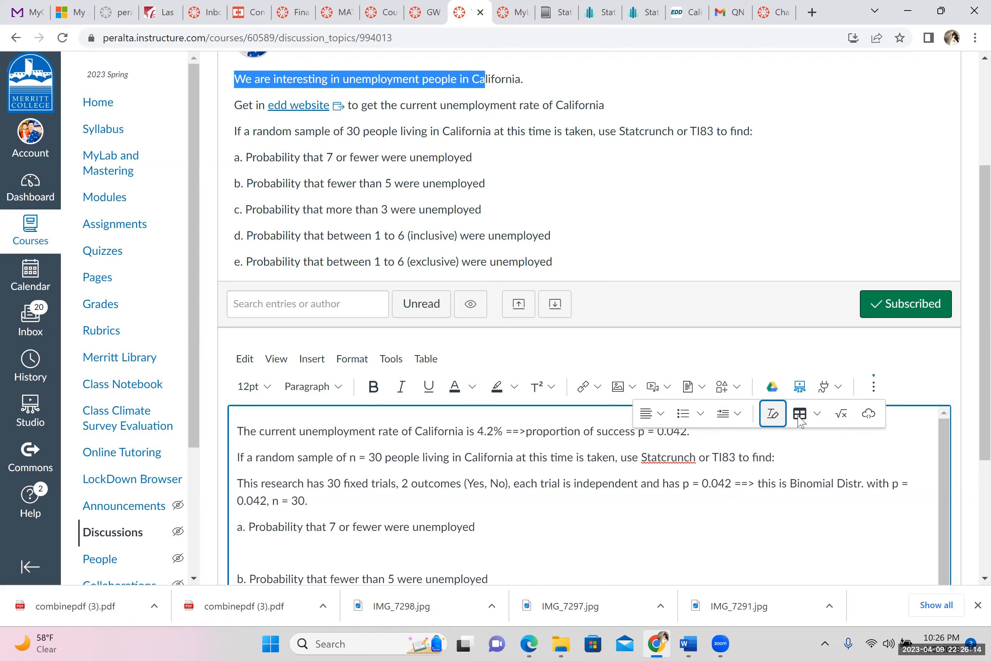
pyautogui.click(840, 413)
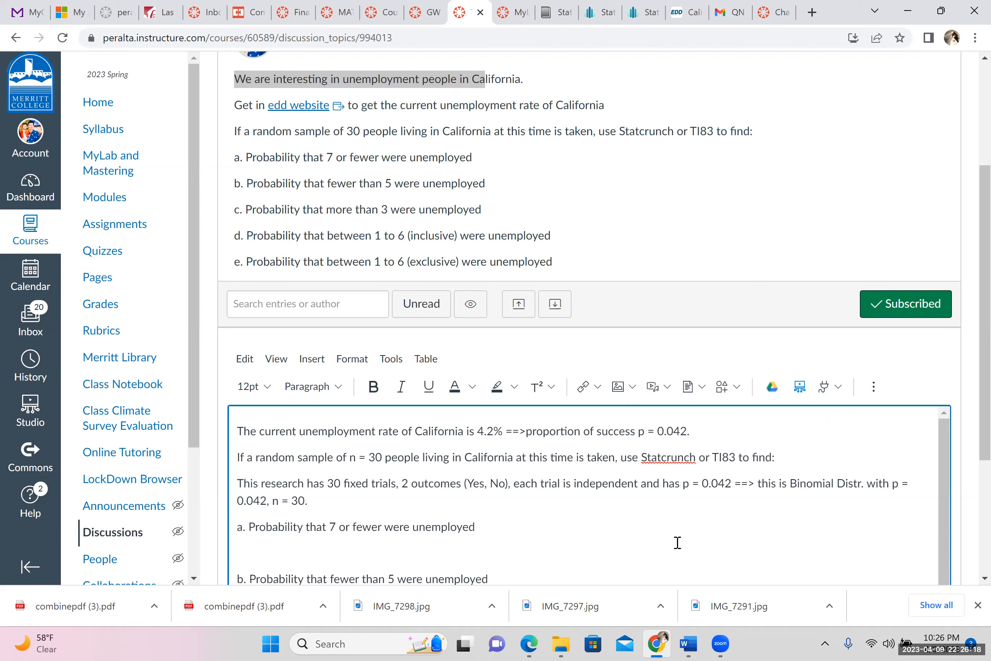
pyautogui.click(549, 550)
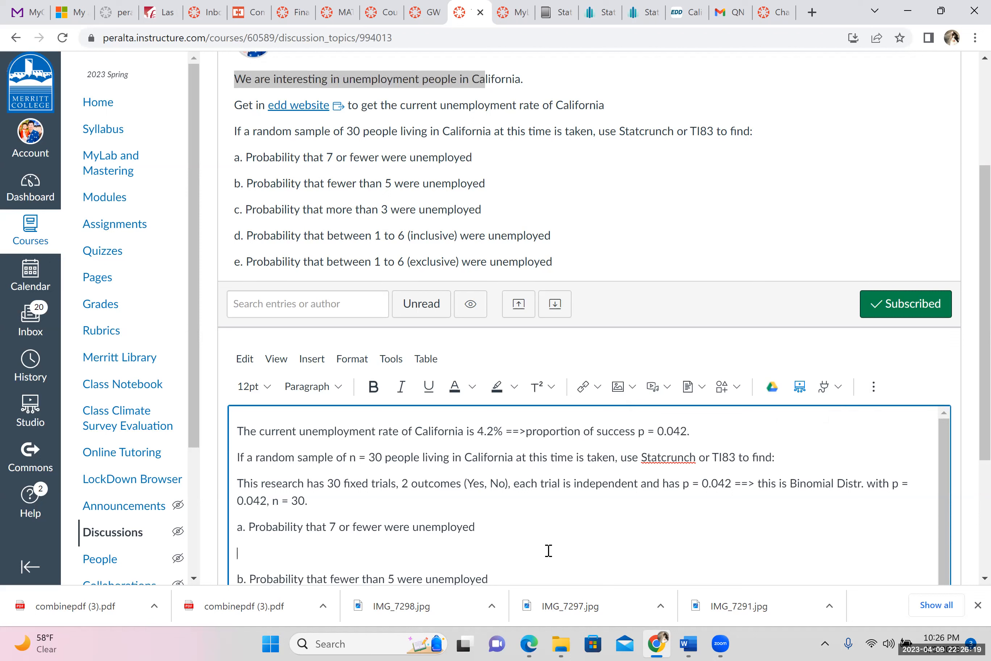
# Insert the equation P(X ≤ 7) on the answer line under question a and follow it with an equals sign
pyautogui.click(875, 387)
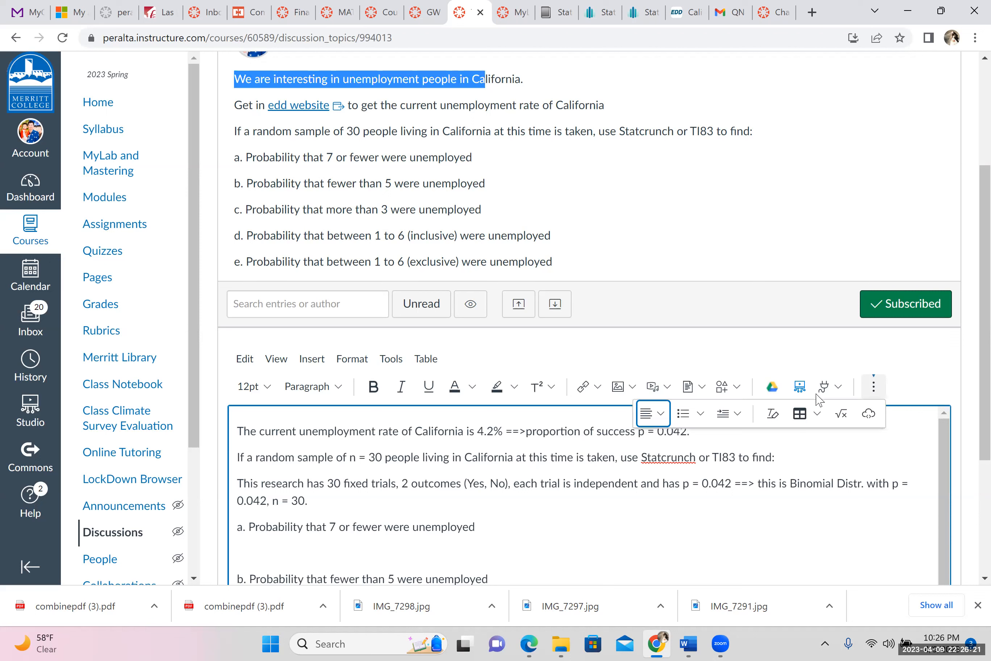
pyautogui.click(838, 416)
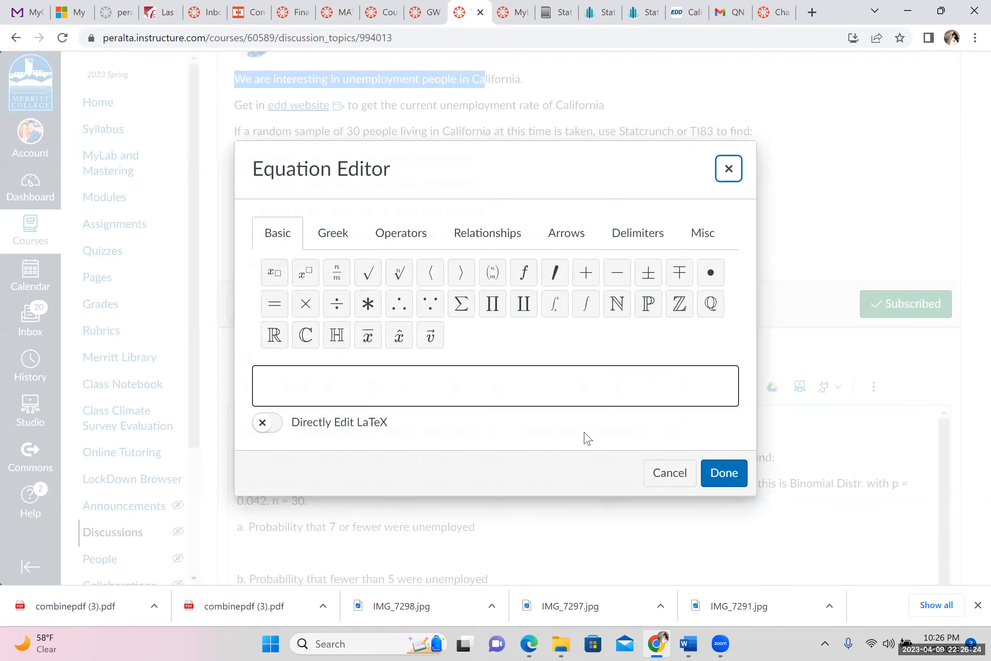
pyautogui.click(530, 392)
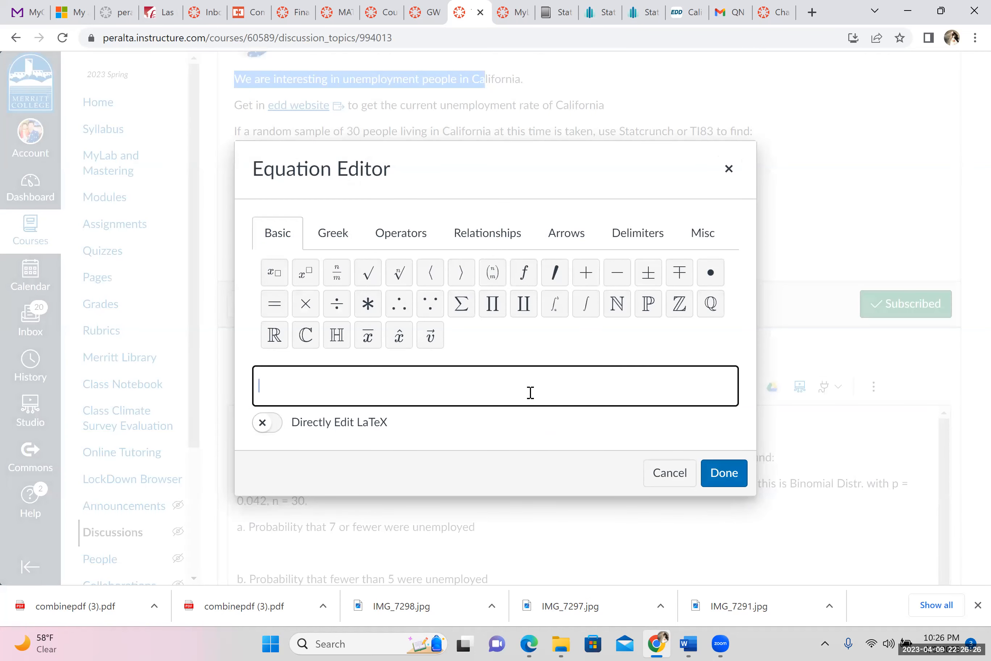
pyautogui.write('P(X')
pyautogui.click(567, 235)
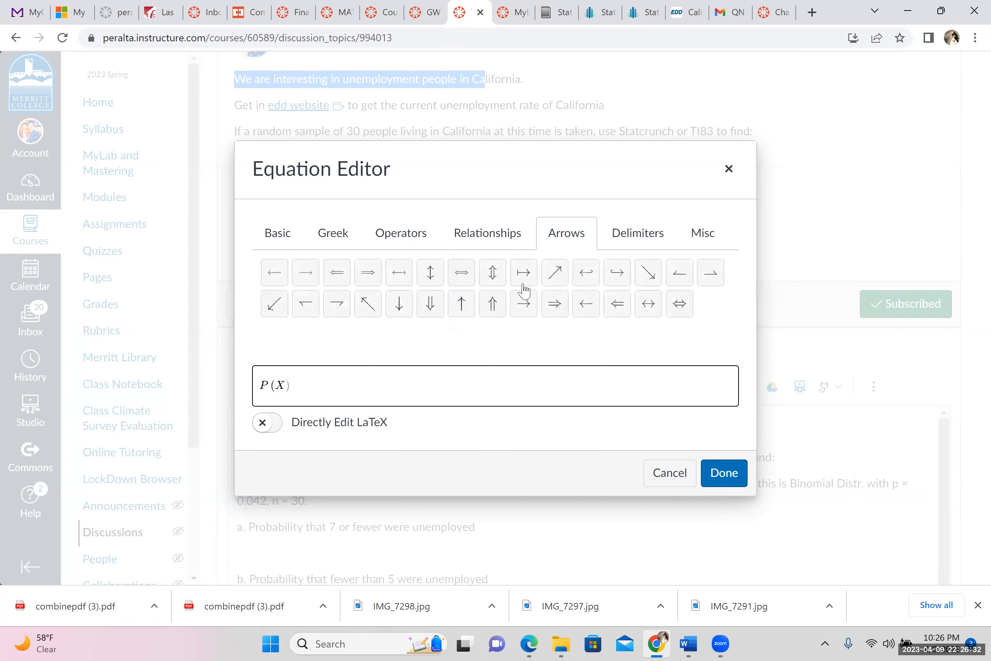
pyautogui.click(503, 237)
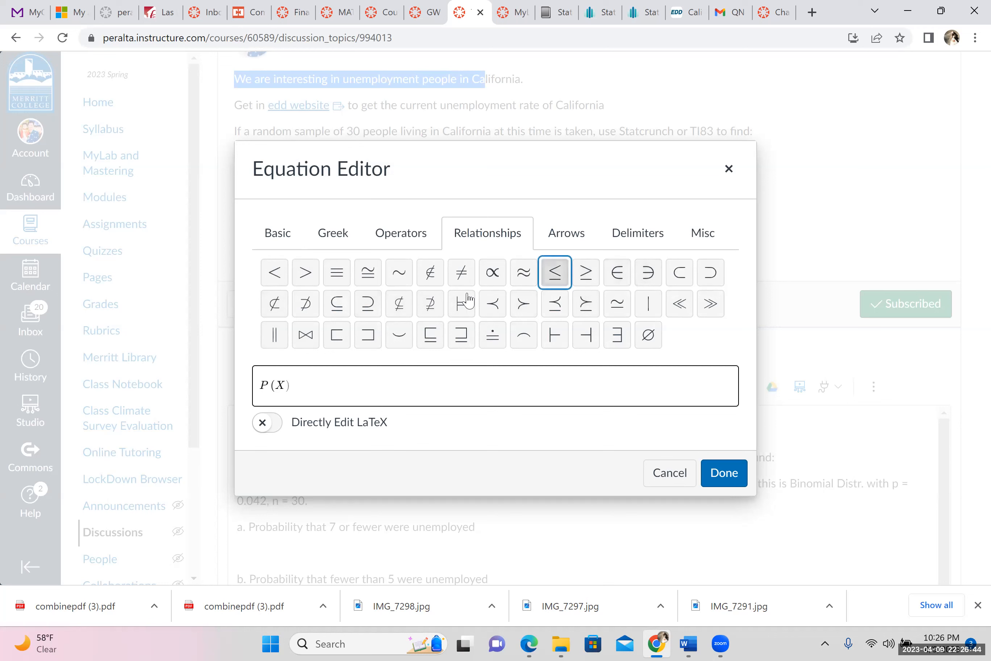
pyautogui.click(555, 272)
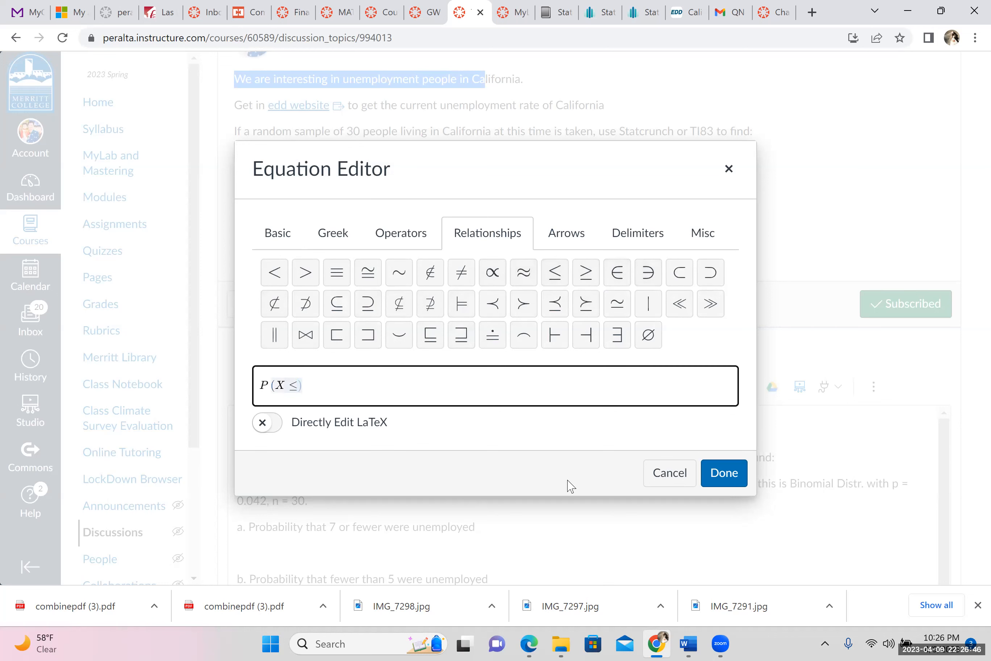
pyautogui.write('7)')
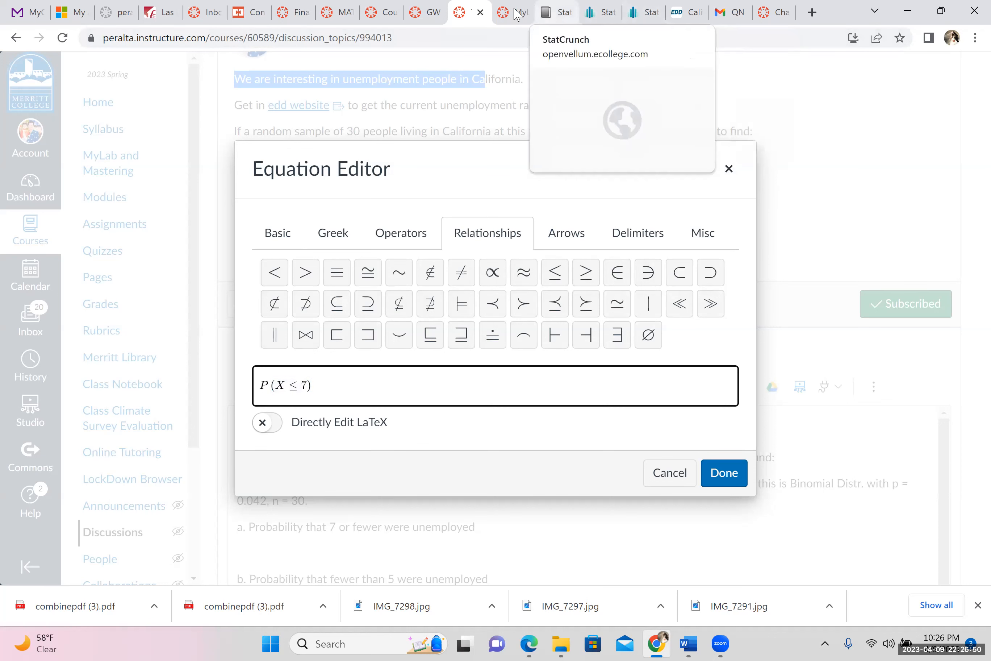
pyautogui.click(723, 472)
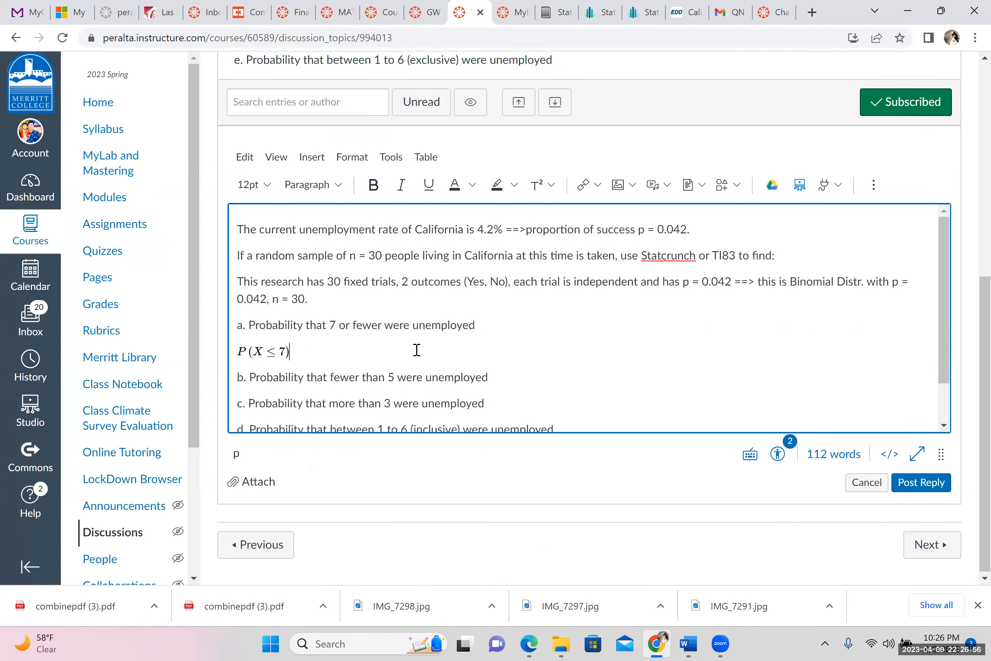
pyautogui.write('=')
# Switch to StatCrunch and set the Binomial calculator to n = 30 and p = 0.042
pyautogui.click(642, 12)
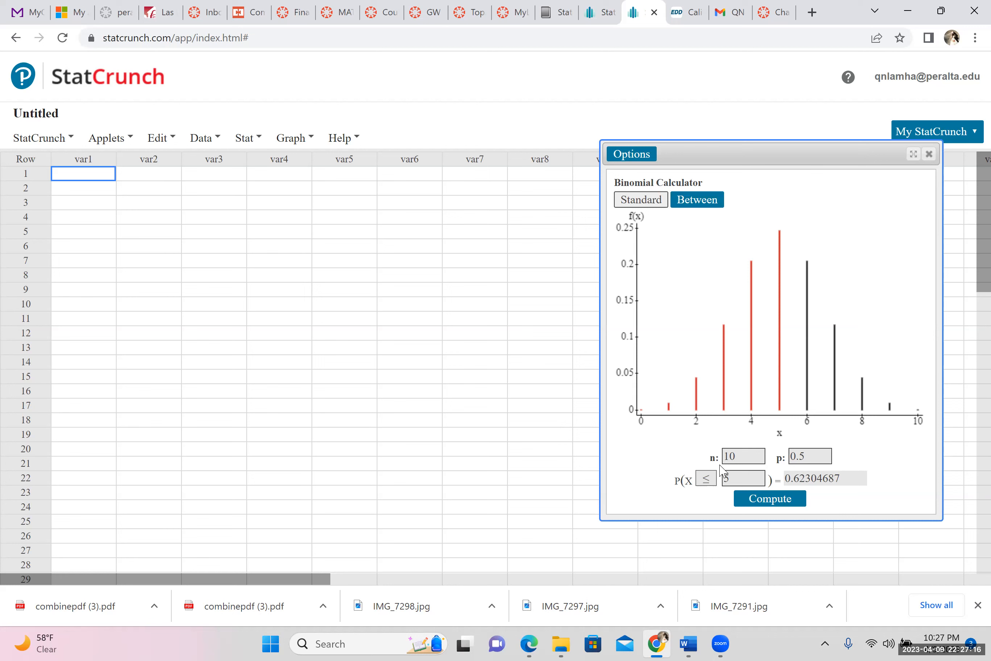
pyautogui.click(747, 456)
pyautogui.press('BackSpace')
pyautogui.press('BackSpace')
pyautogui.write('30')
pyautogui.click(818, 458)
pyautogui.press('BackSpace')
pyautogui.write('0')
pyautogui.write('42')
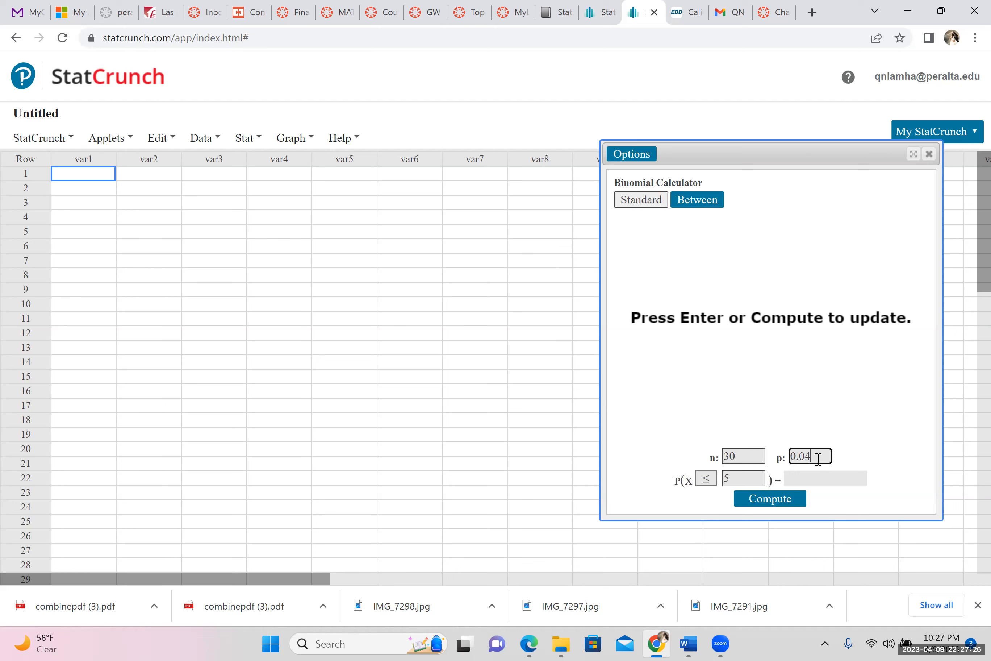
# Set the probability condition to X ≤ 7 and compute the result
pyautogui.click(707, 479)
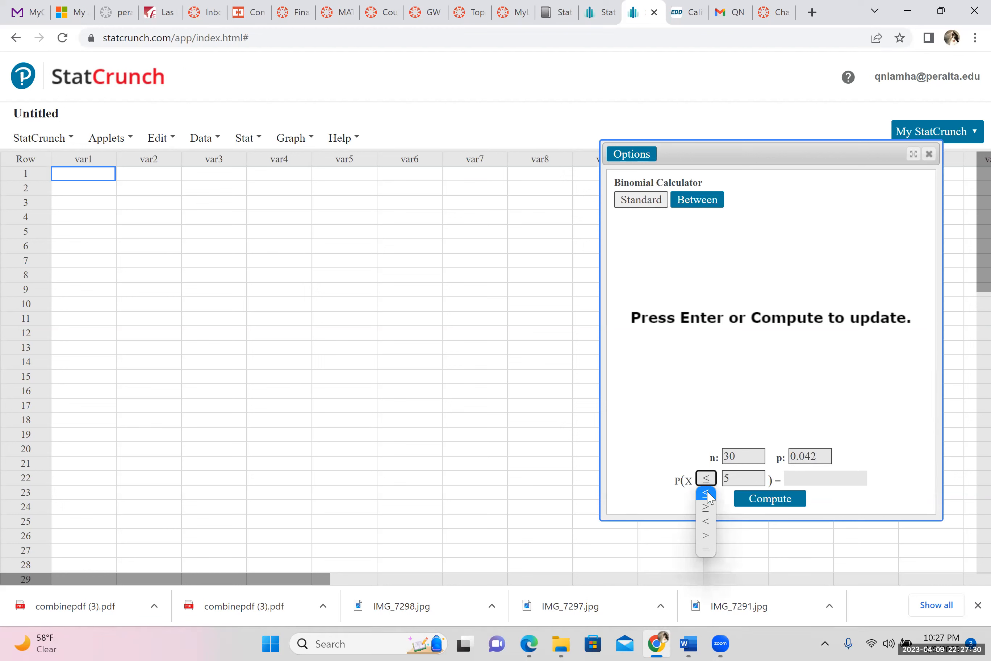
pyautogui.click(707, 497)
pyautogui.click(736, 478)
pyautogui.press('BackSpace')
pyautogui.write('7')
pyautogui.click(786, 508)
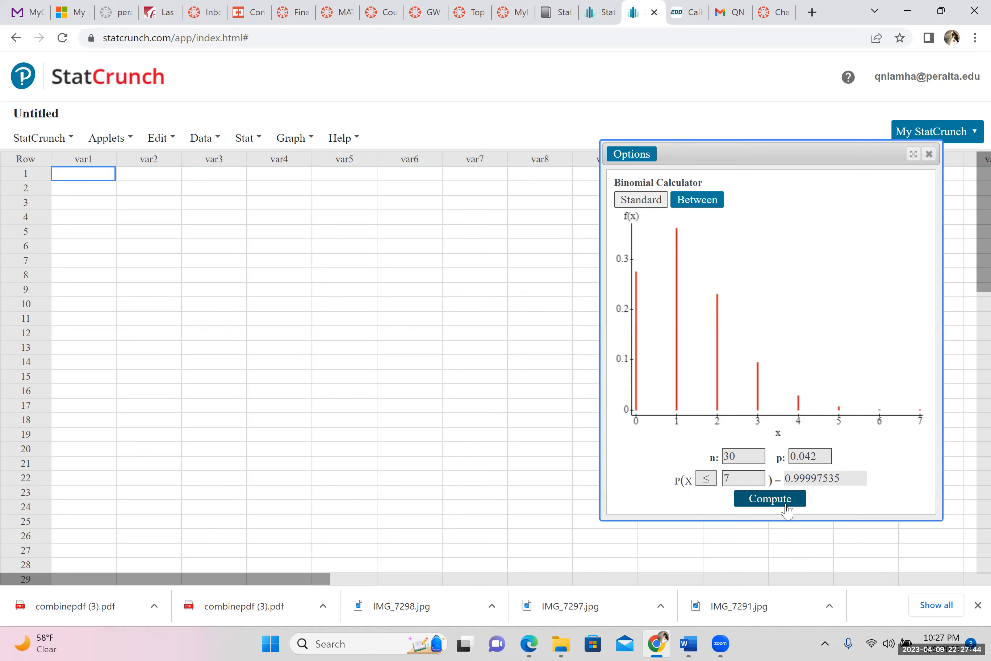
# Copy the Binomial calculator's graph as an image and return to the Chapter 6 Discussion reply
pyautogui.click(633, 156)
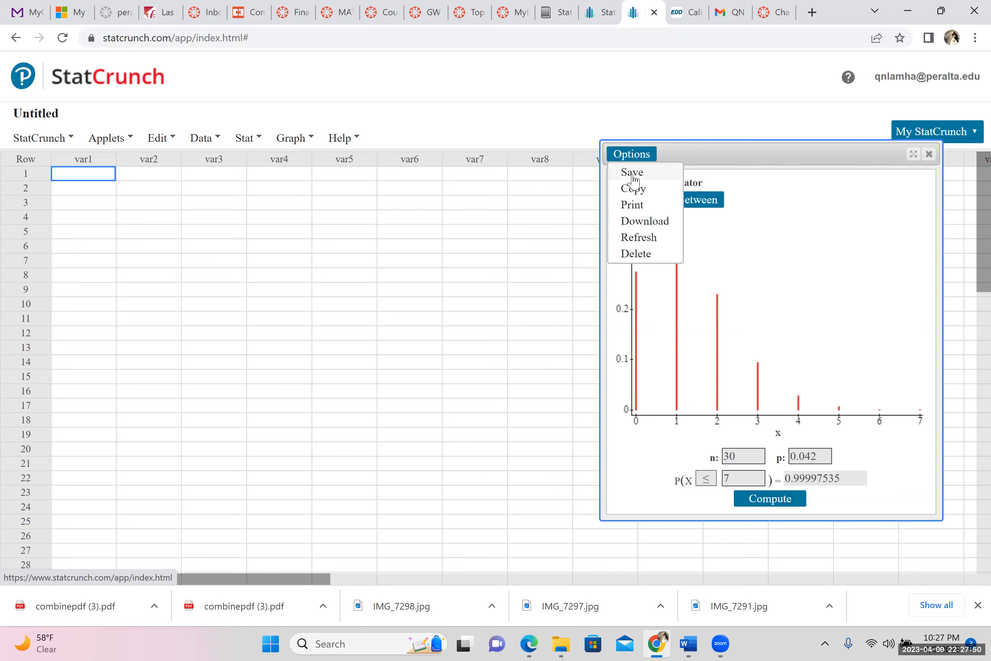
pyautogui.click(635, 191)
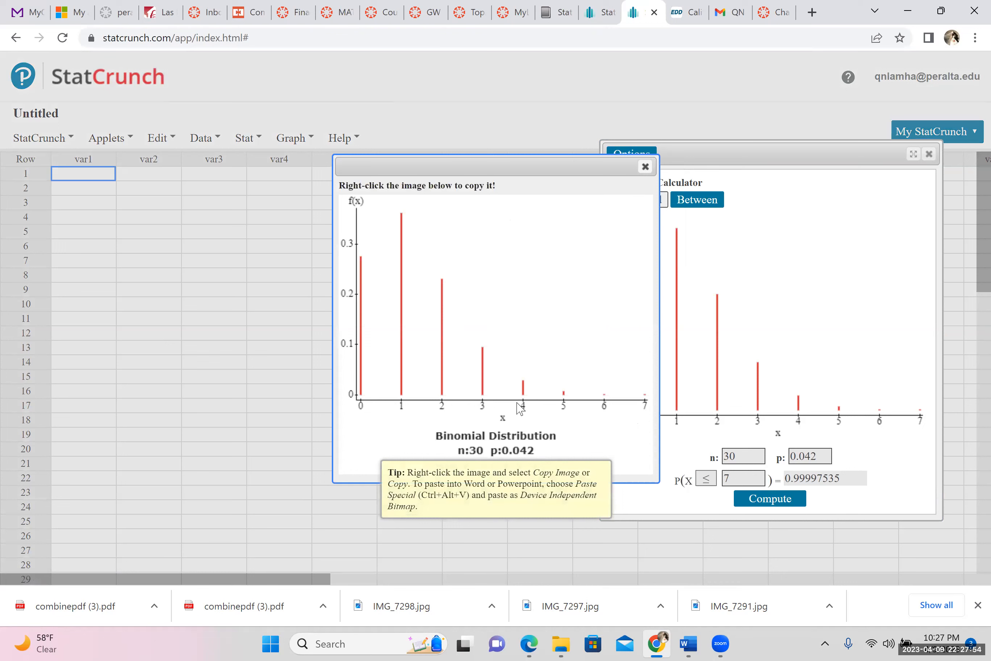
pyautogui.rightClick(499, 355)
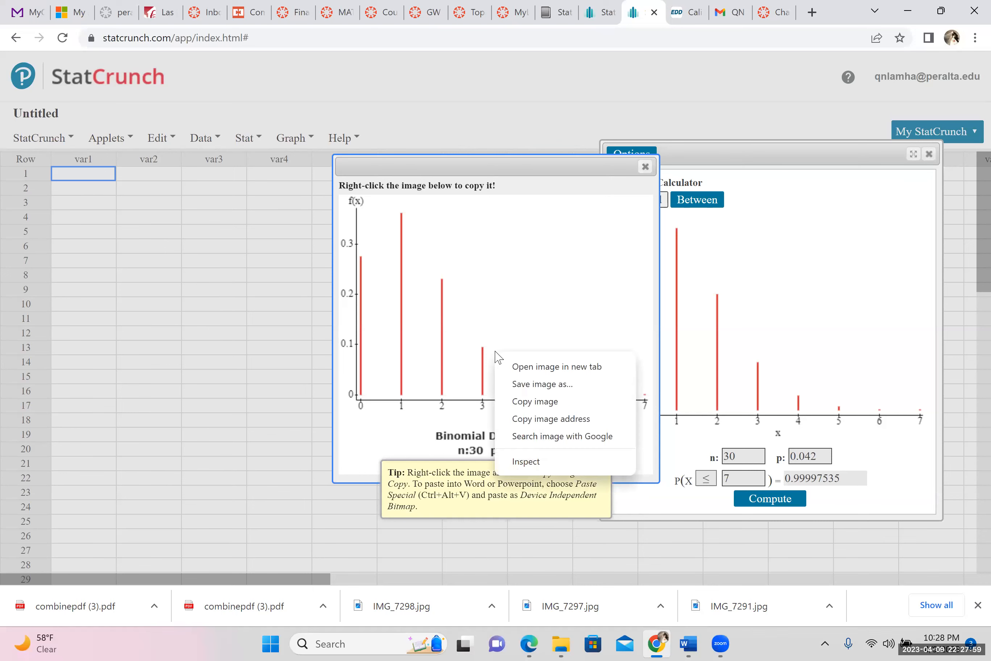
pyautogui.click(536, 402)
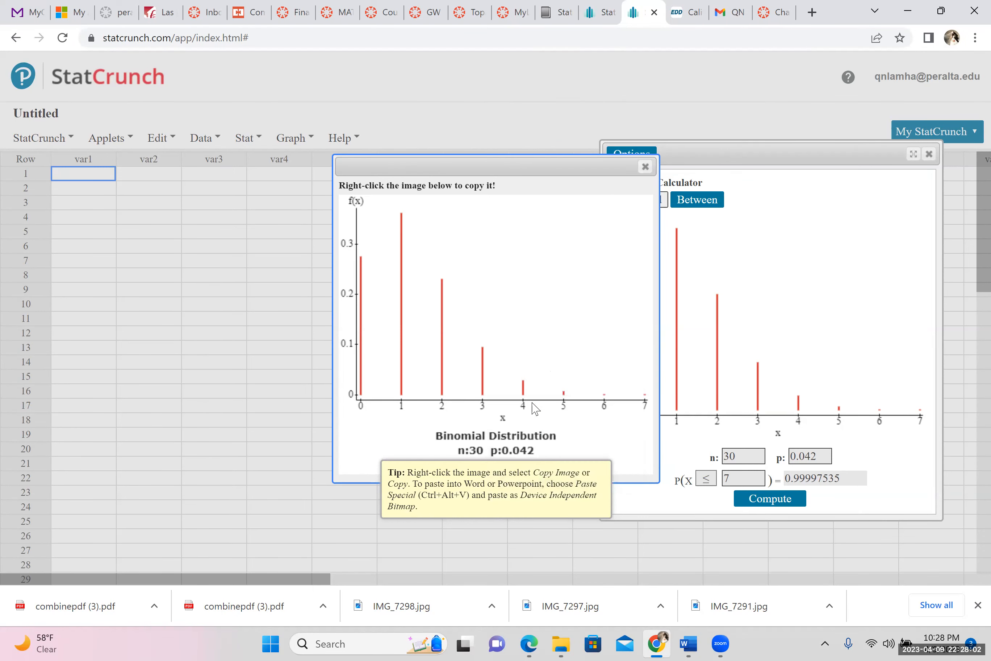
pyautogui.click(512, 12)
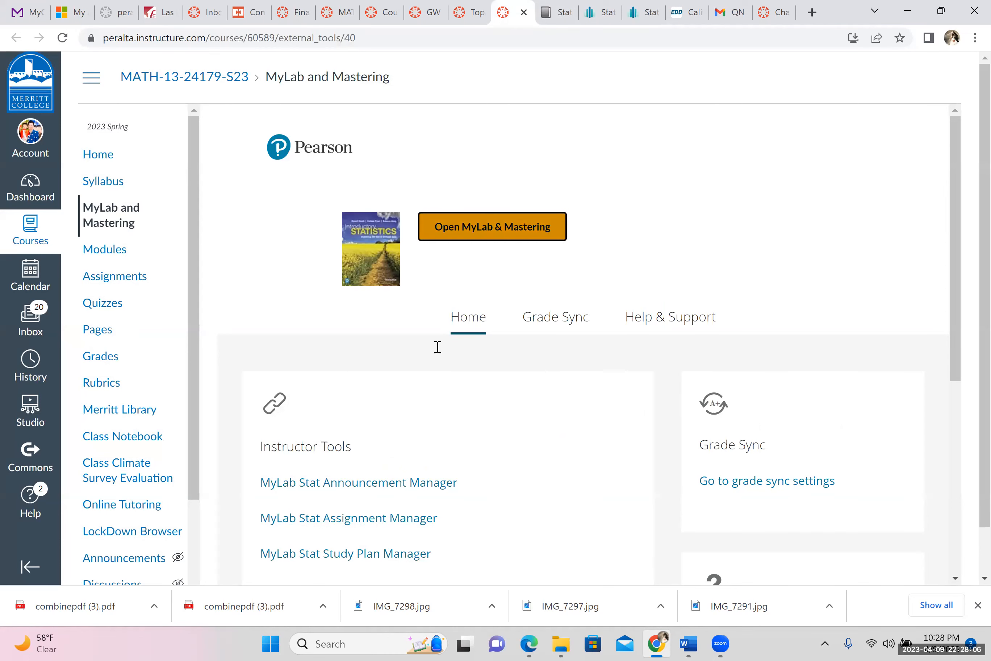
pyautogui.hotkey('ctrl', 'pageup')
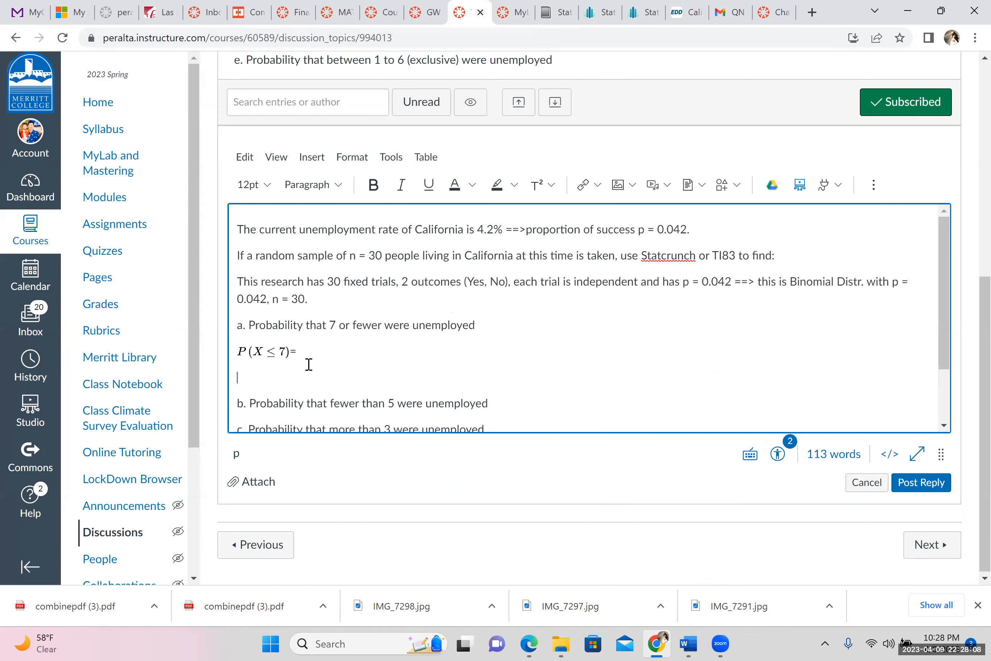
# Paste the copied binomial graph image on the empty line below the P(X ≤ 7) equation under question a
pyautogui.hotkey('ctrl', 'v')
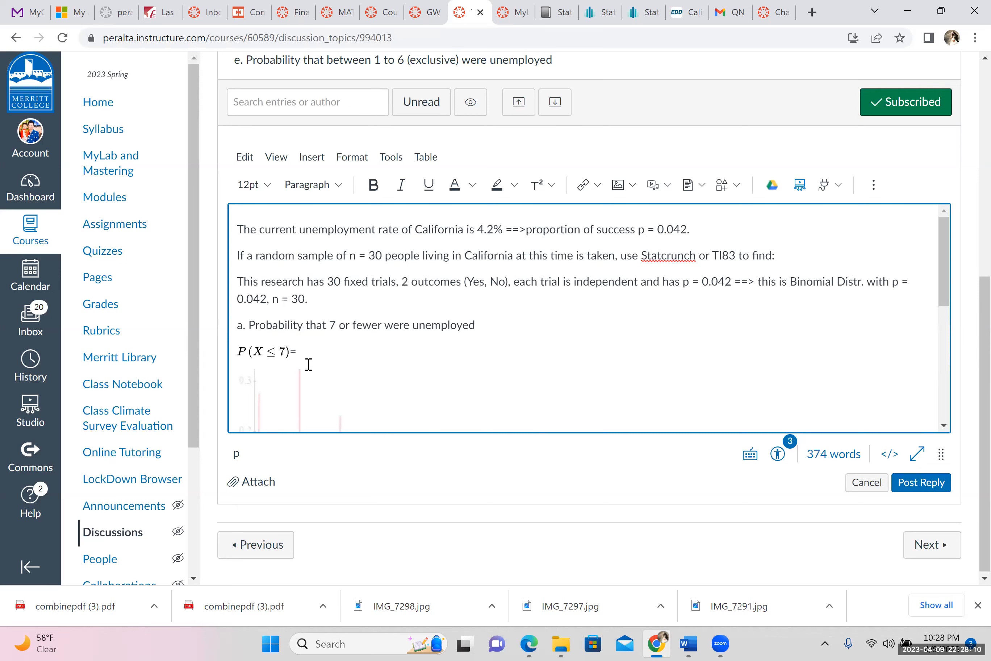
pyautogui.hotkey('ctrl', 'z')
pyautogui.scroll(-2, 336, 357)
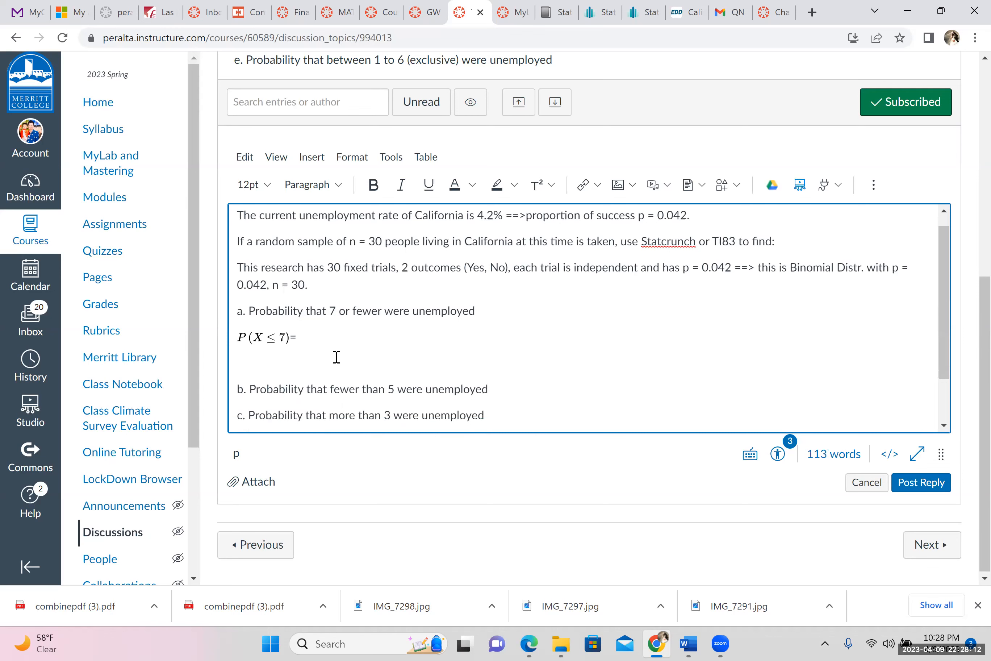
pyautogui.hotkey('ctrl', 'v')
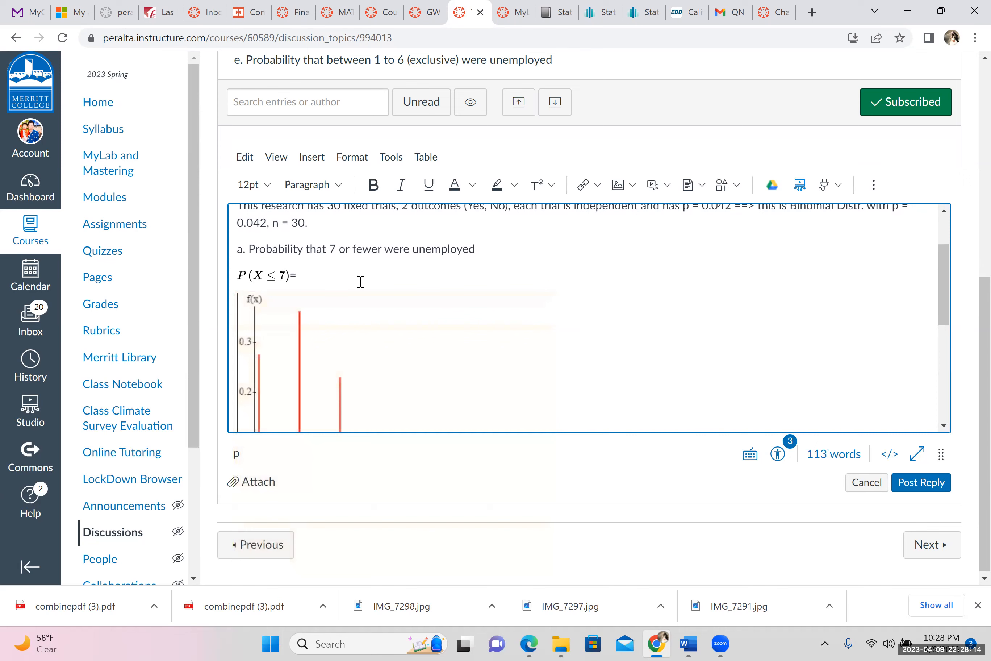
# Complete the P(X ≤ 7) equation with the full probability from the pasted graph, 0.99997535
pyautogui.scroll(-4, 360, 282)
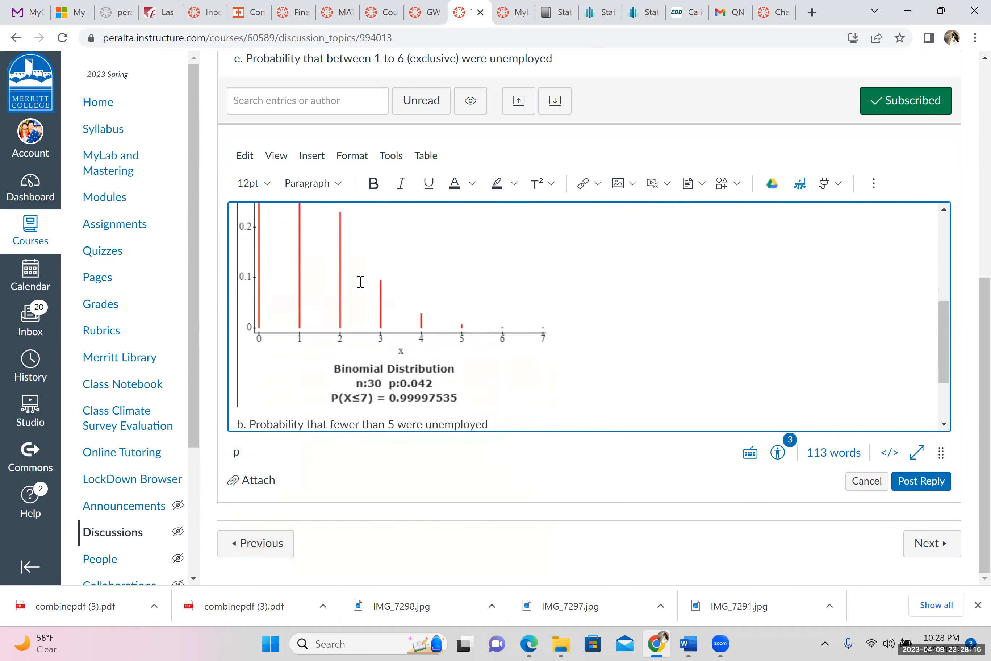
pyautogui.scroll(1, 360, 281)
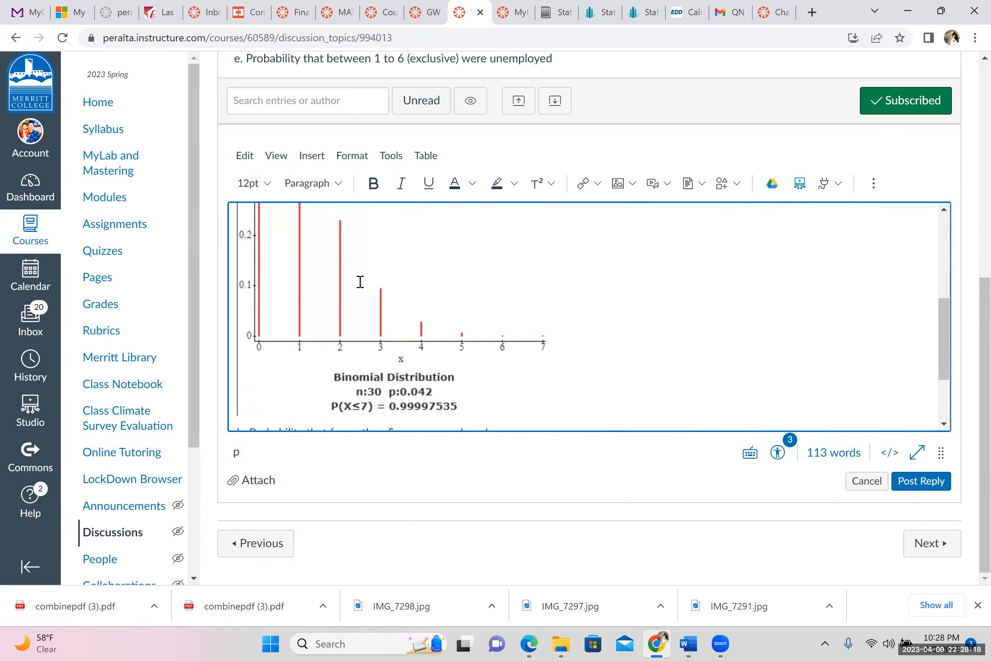
pyautogui.scroll(1, 360, 281)
pyautogui.scroll(-2, 360, 282)
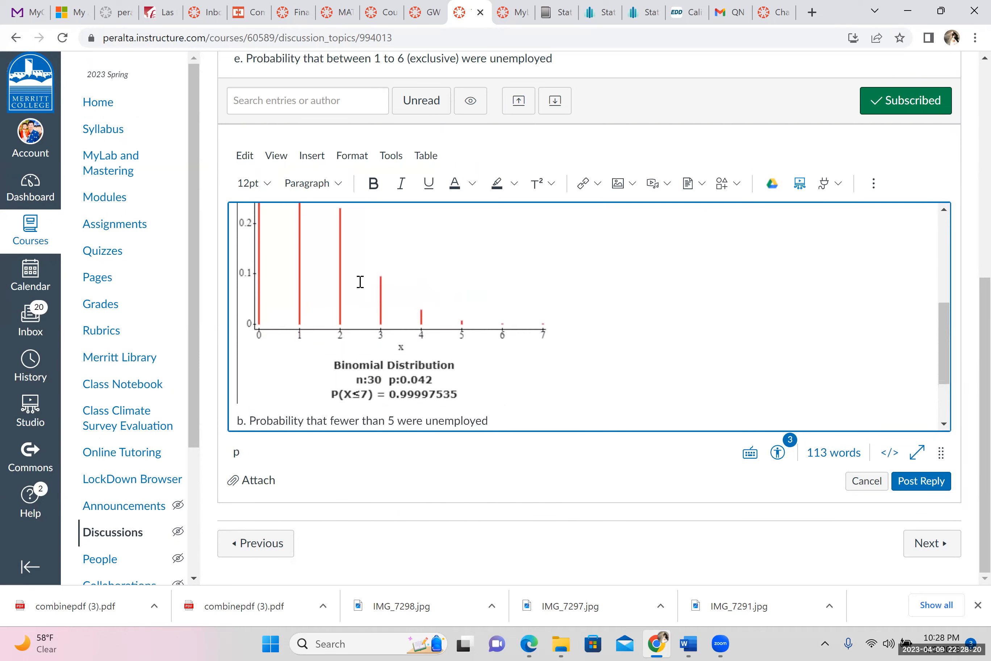
pyautogui.scroll(-1, 360, 281)
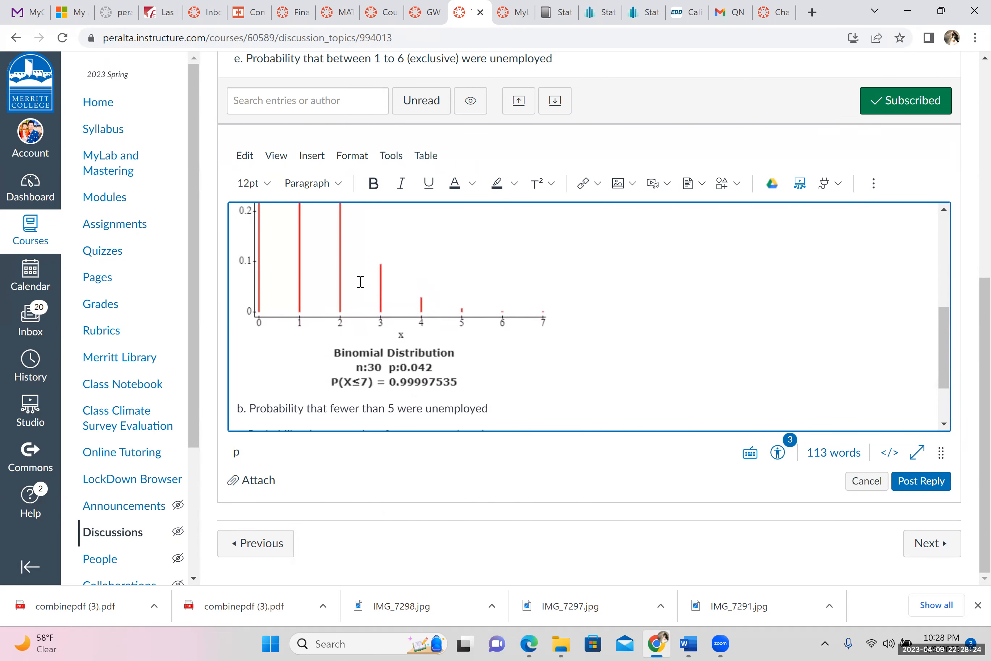
pyautogui.scroll(5, 360, 281)
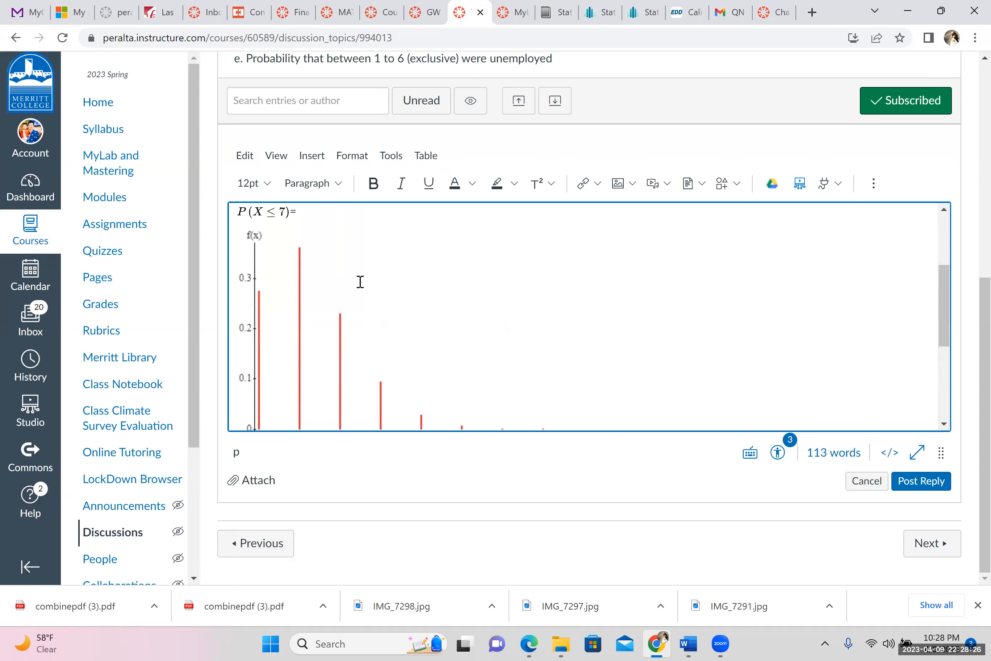
pyautogui.write('0')
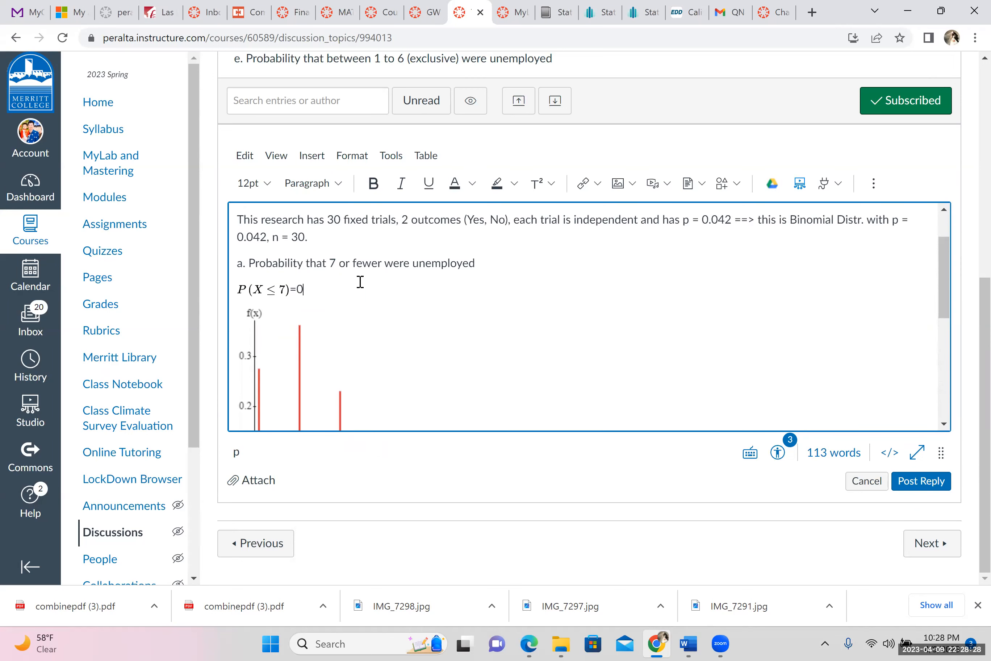
pyautogui.write('.9999')
pyautogui.scroll(-4, 360, 281)
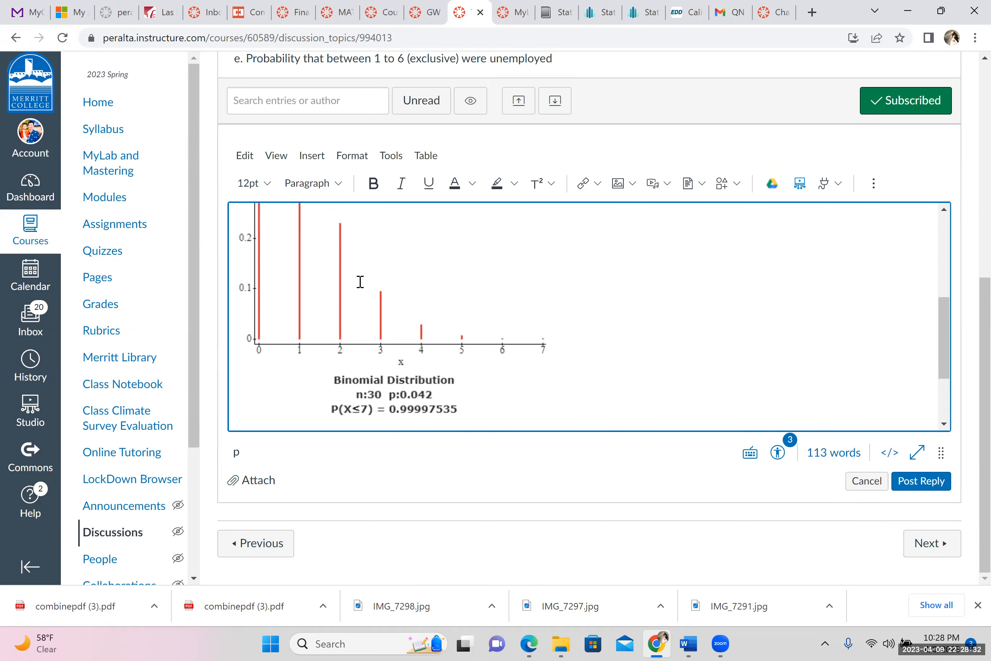
pyautogui.scroll(4, 361, 282)
pyautogui.write('75')
pyautogui.scroll(-3, 360, 282)
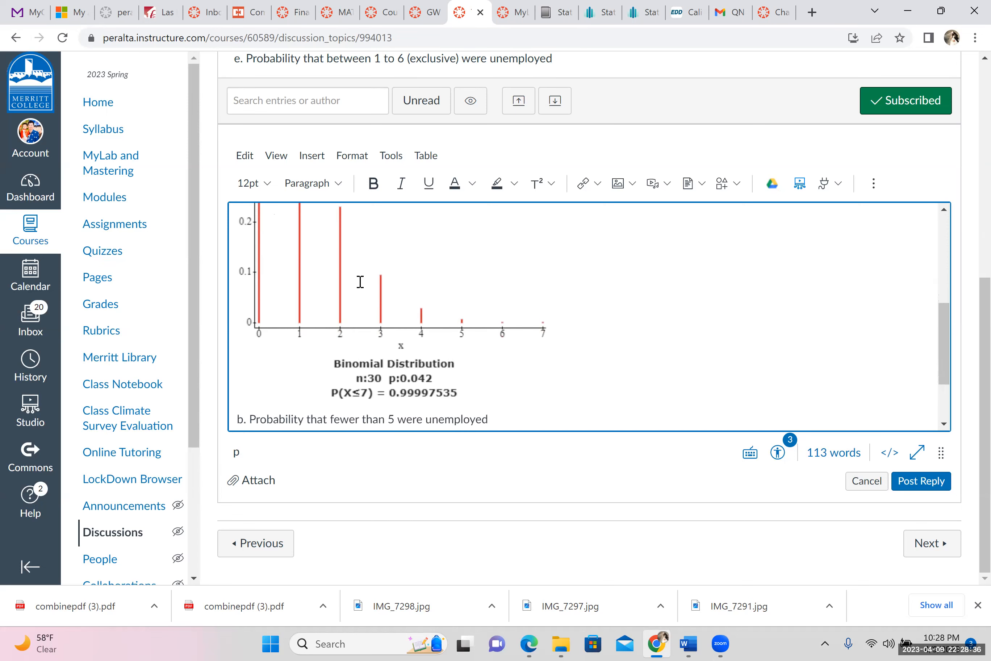
pyautogui.scroll(3, 360, 282)
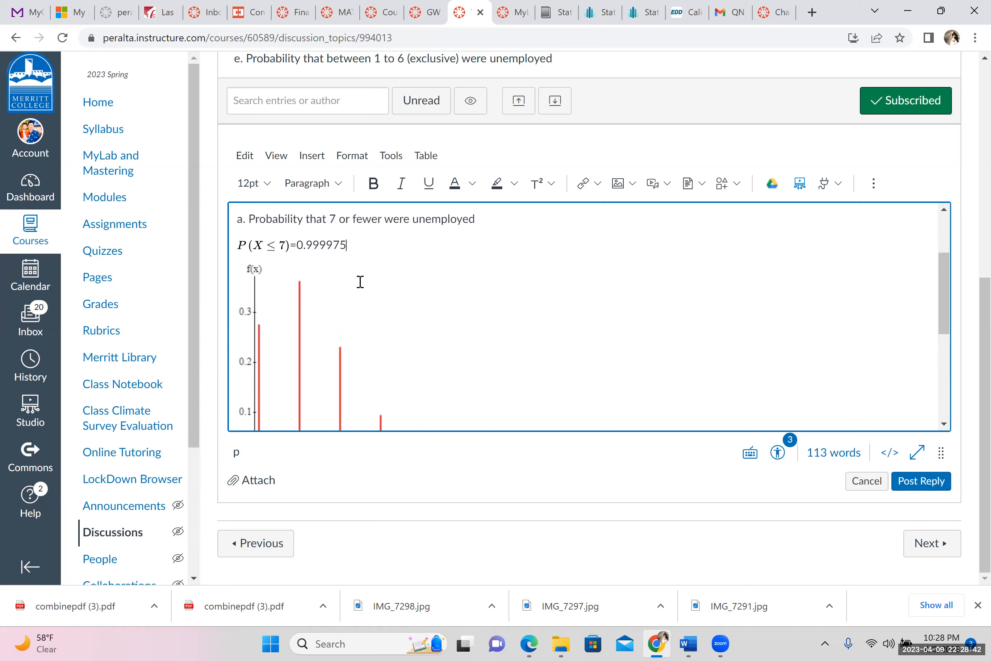
pyautogui.scroll(-5, 361, 281)
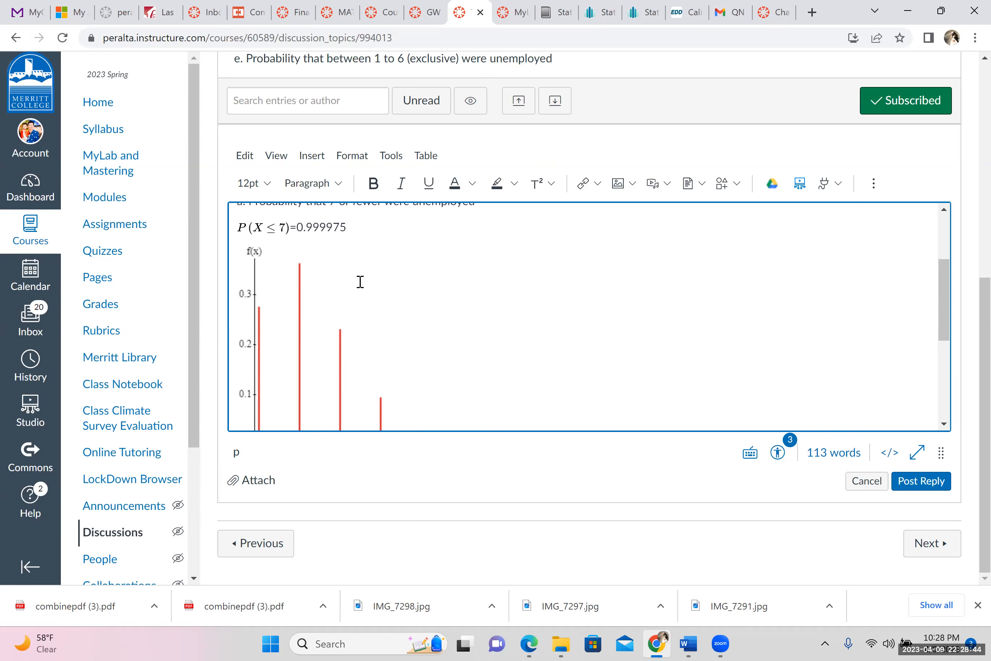
pyautogui.scroll(1, 360, 282)
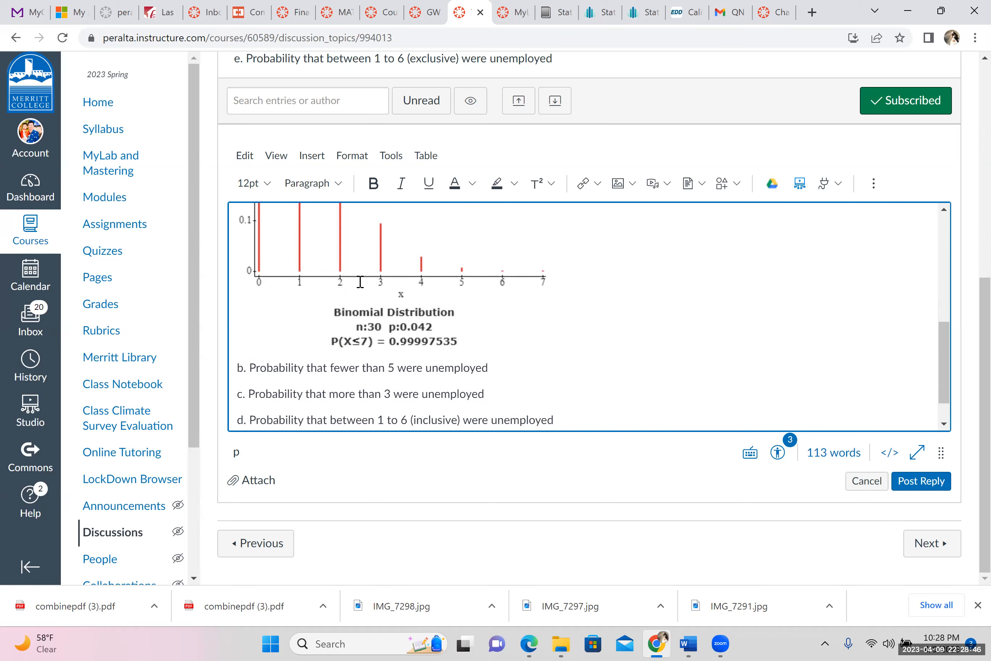
pyautogui.scroll(3, 360, 282)
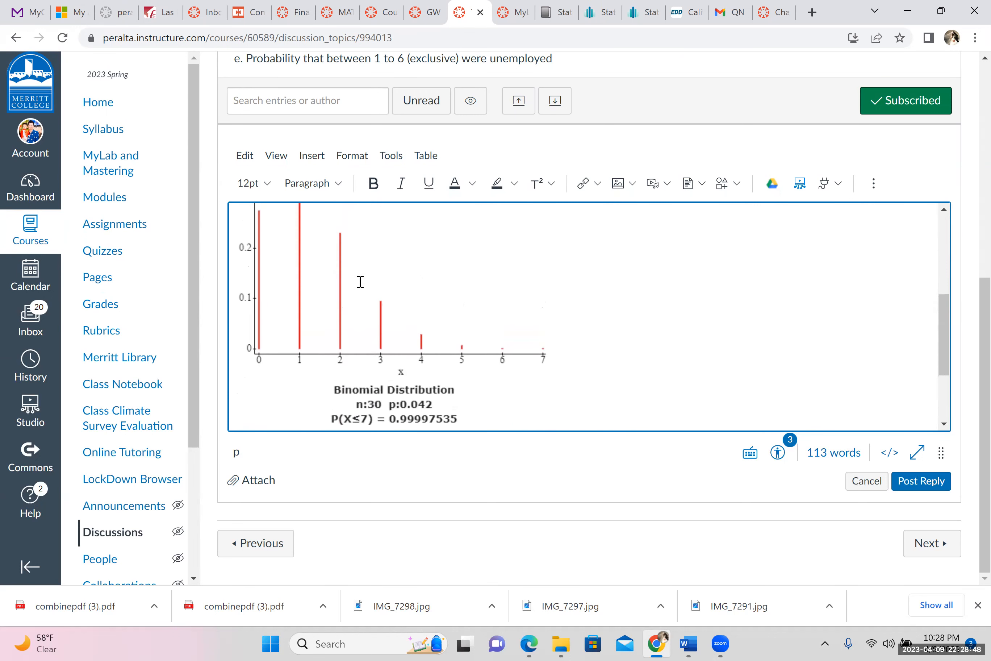
pyautogui.scroll(1, 361, 282)
pyautogui.write('35')
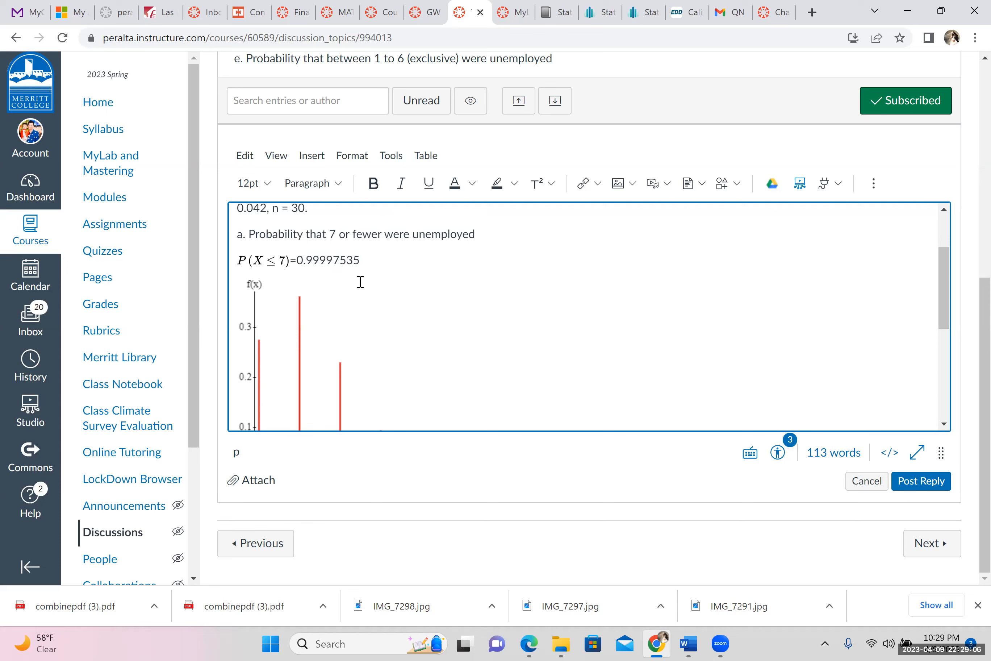
# Delete questions b through e from below the graph in the reply
pyautogui.scroll(-6, 361, 282)
pyautogui.scroll(5, 361, 282)
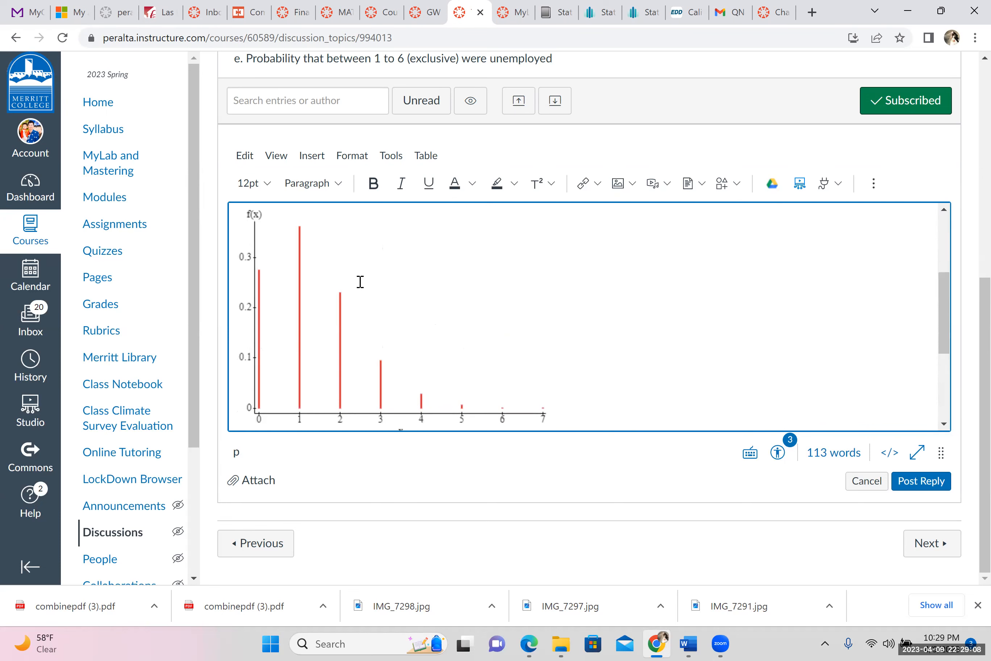
pyautogui.scroll(3, 361, 282)
pyautogui.scroll(-4, 361, 282)
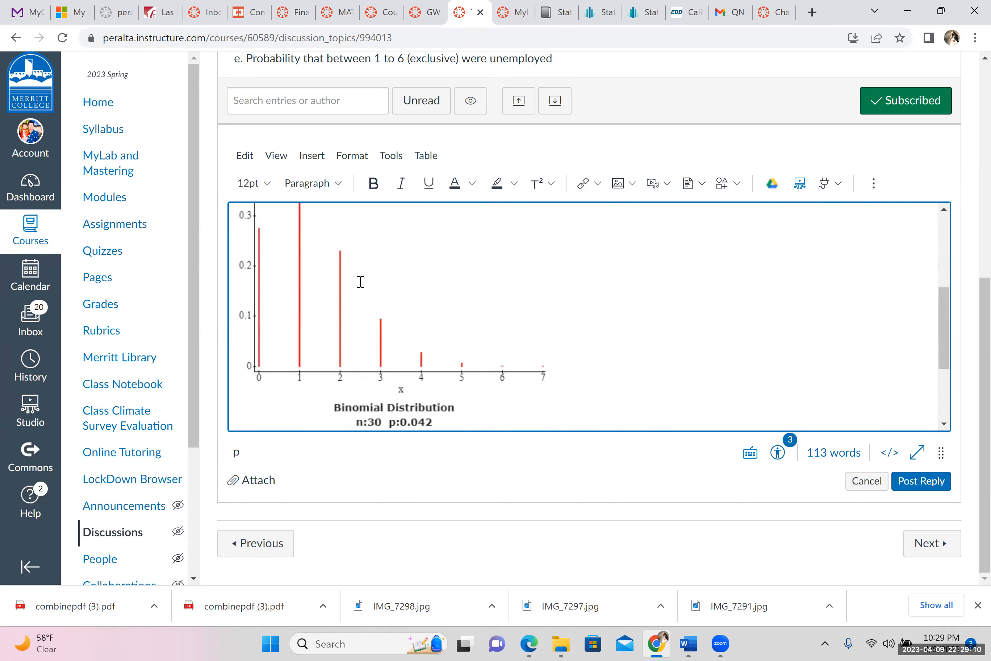
pyautogui.scroll(-3, 360, 282)
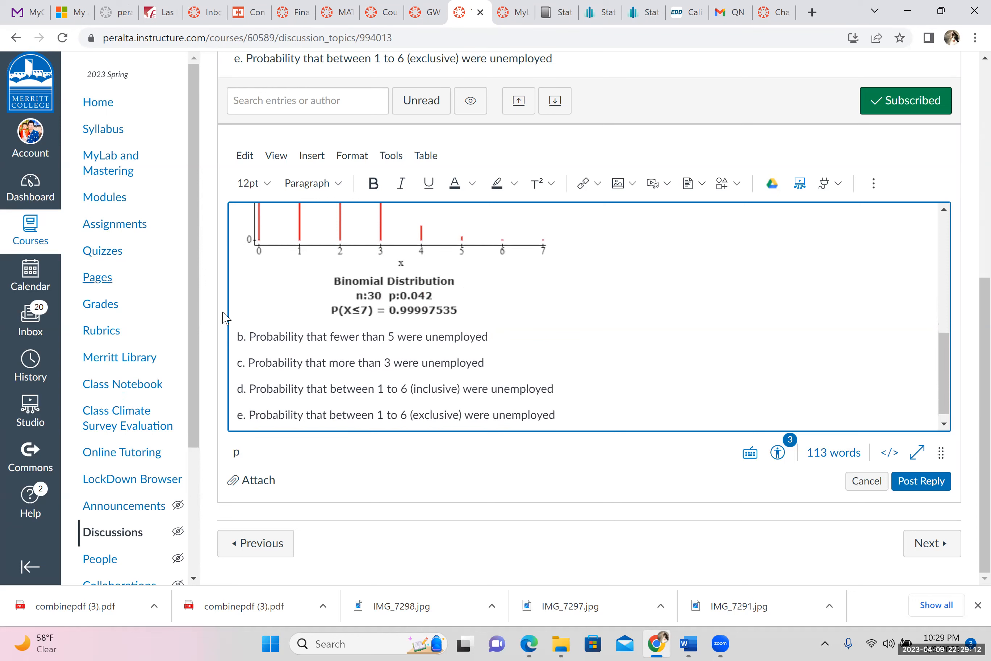
pyautogui.moveTo(235, 337); pyautogui.dragTo(618, 405)
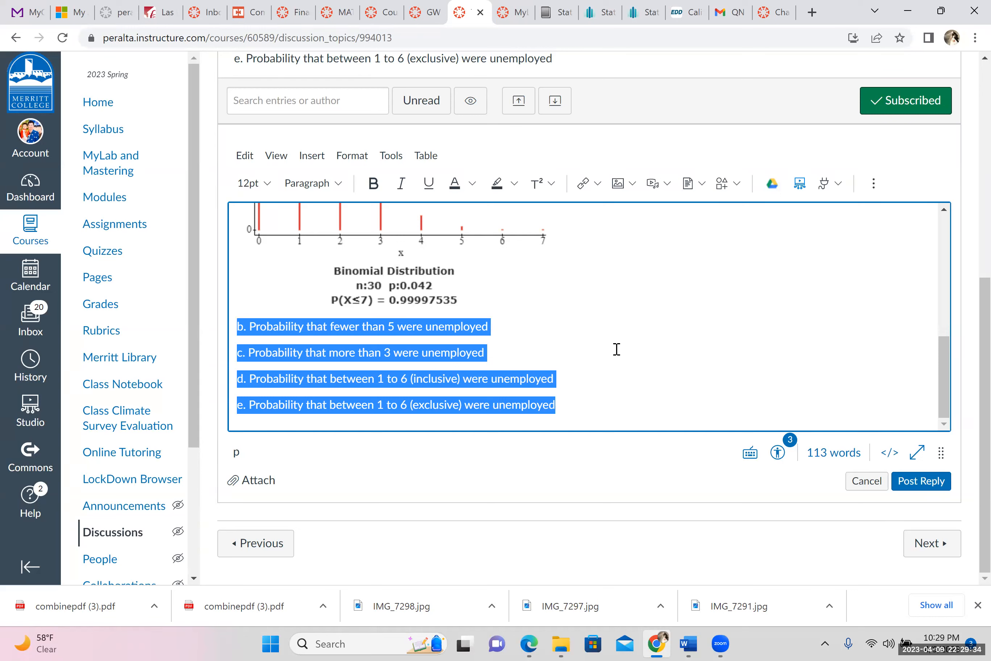
pyautogui.press('BackSpace')
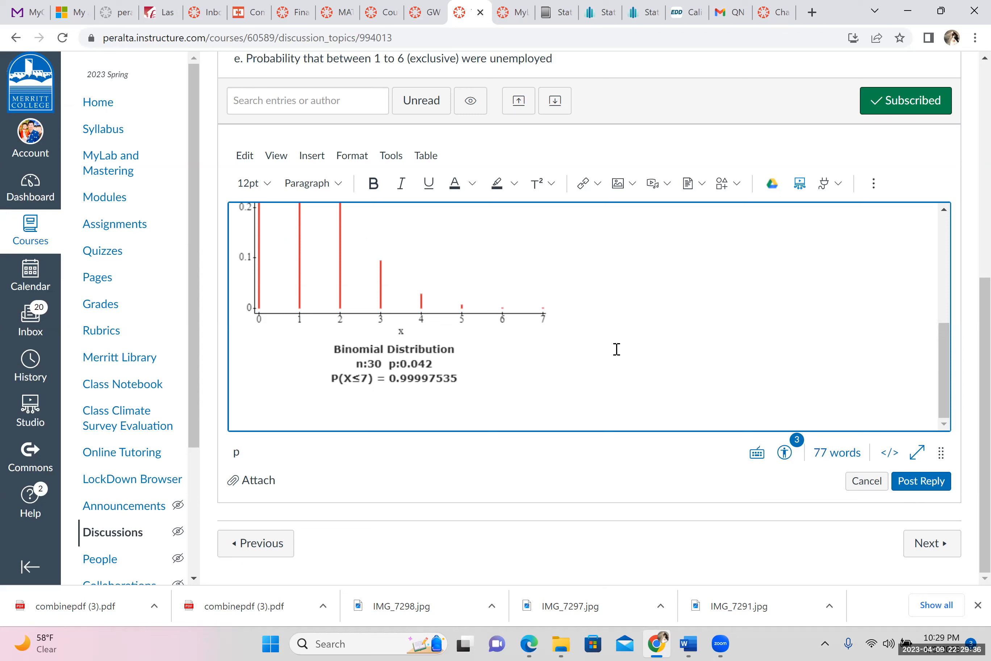
# Write "you do the rest!" and "Please watch the recorded video here to get some idea" as separate paragraphs below the graph
pyautogui.write('you do the rest')
pyautogui.write('! Please')
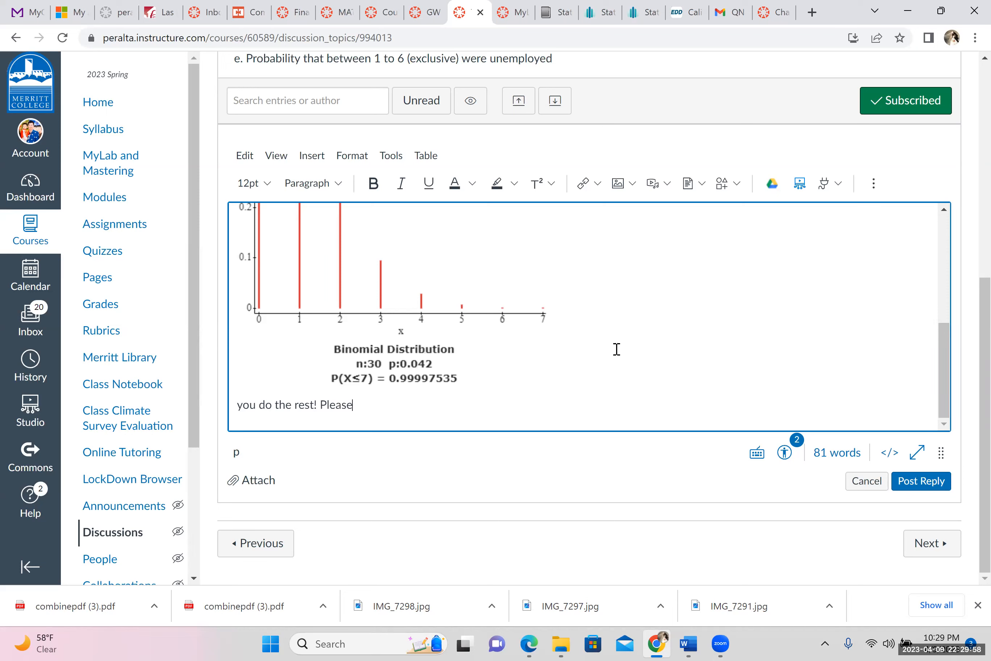
pyautogui.write(' watch the ')
pyautogui.write('vid')
pyautogui.press('BackSpace')
pyautogui.press('BackSpace')
pyautogui.press('BackSpace')
pyautogui.write('recorded video ')
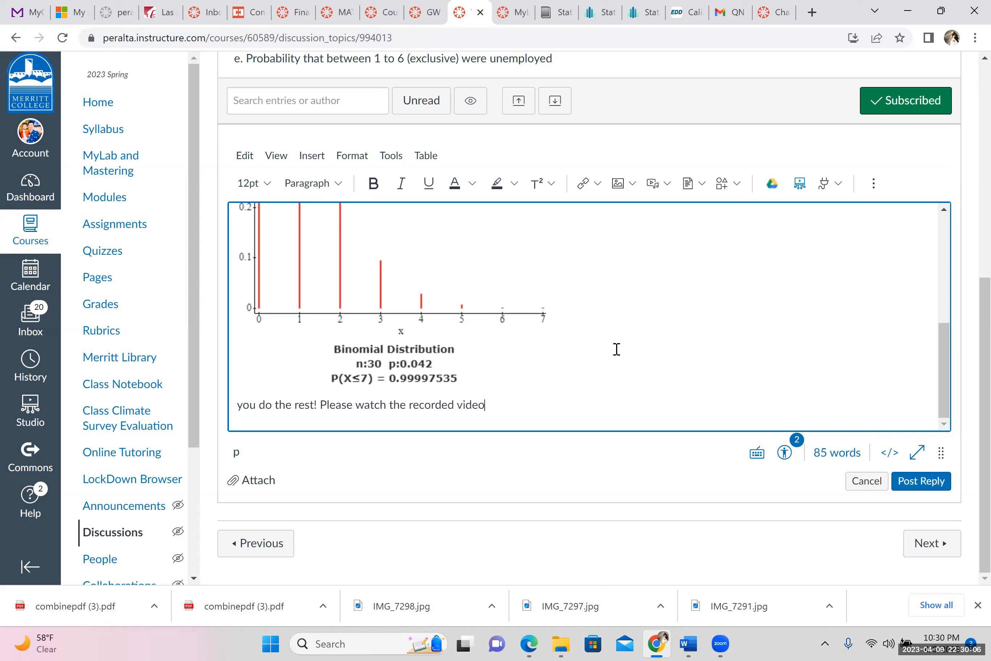
pyautogui.write('here to get some idea')
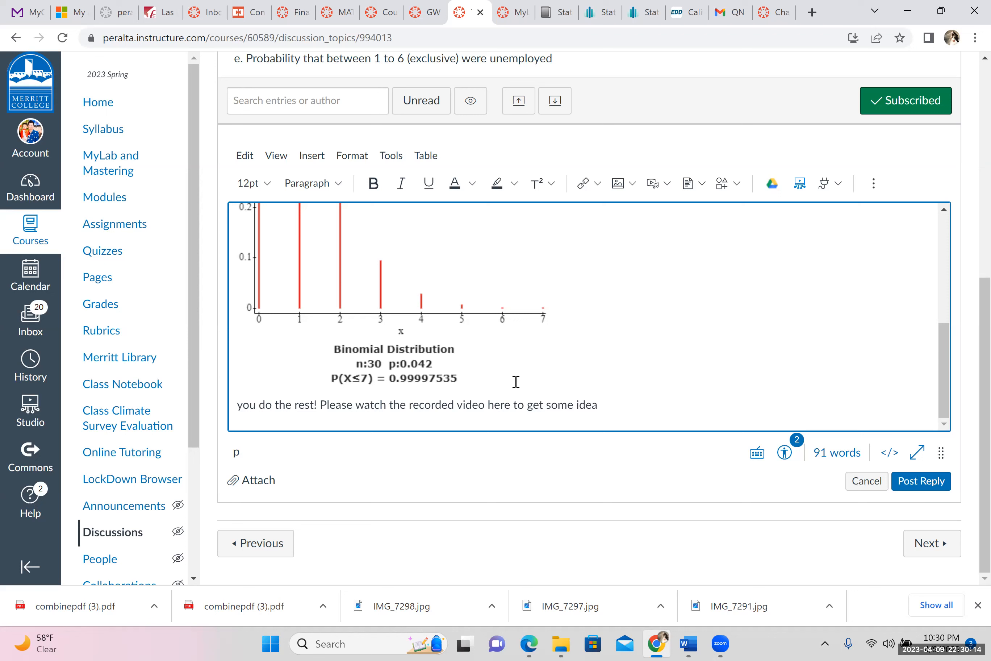
pyautogui.click(317, 406)
pyautogui.press('Return')
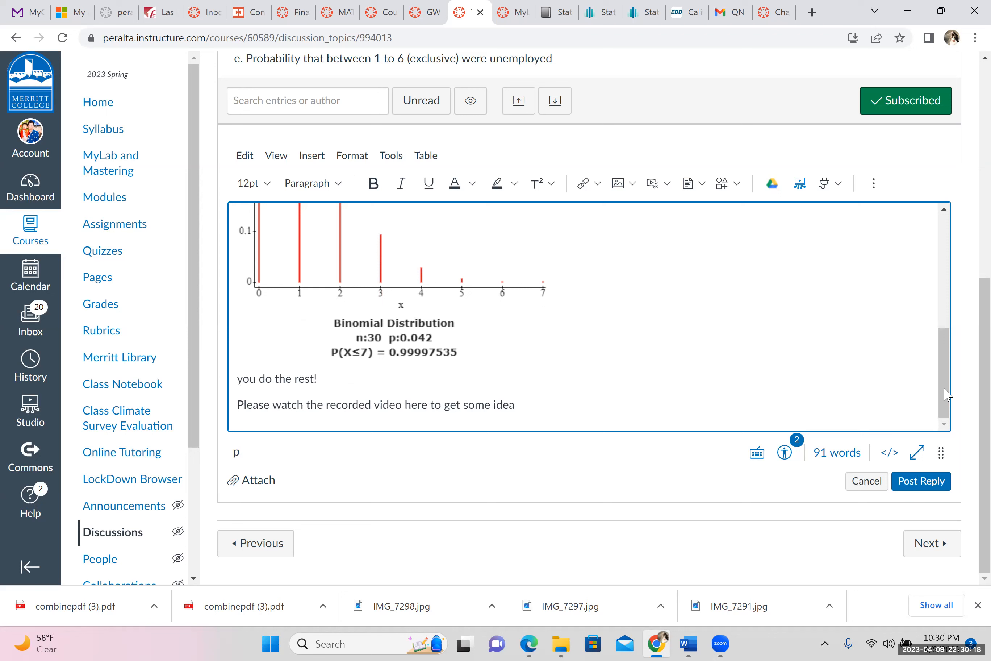
# Review the drafted reply from its opening unemployment rate statement down to the closing note
pyautogui.rightClick(900, 268)
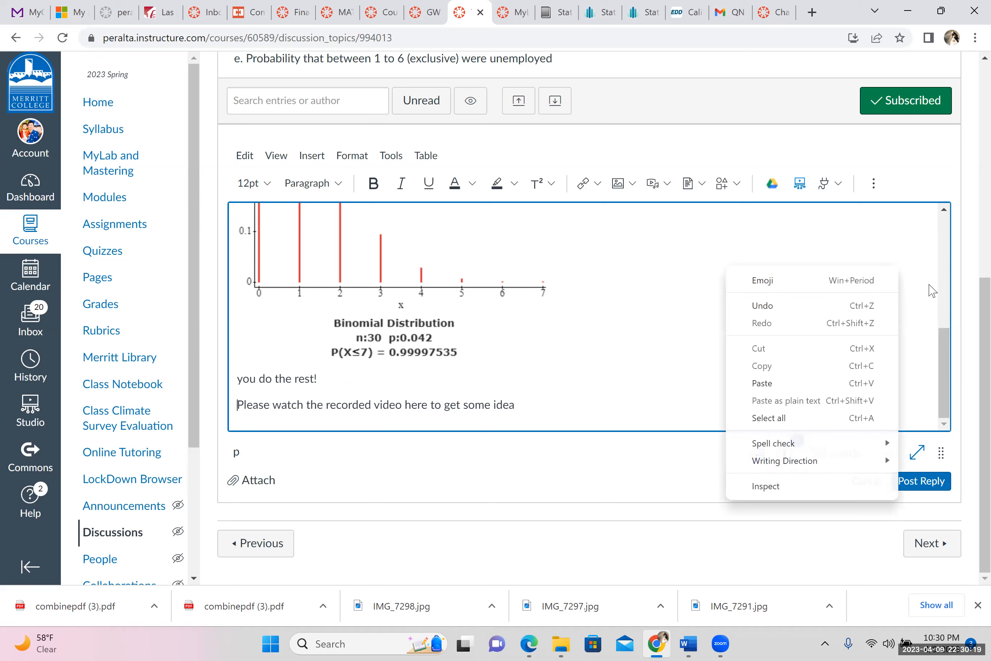
pyautogui.click(942, 333)
pyautogui.moveTo(943, 336); pyautogui.dragTo(897, 214)
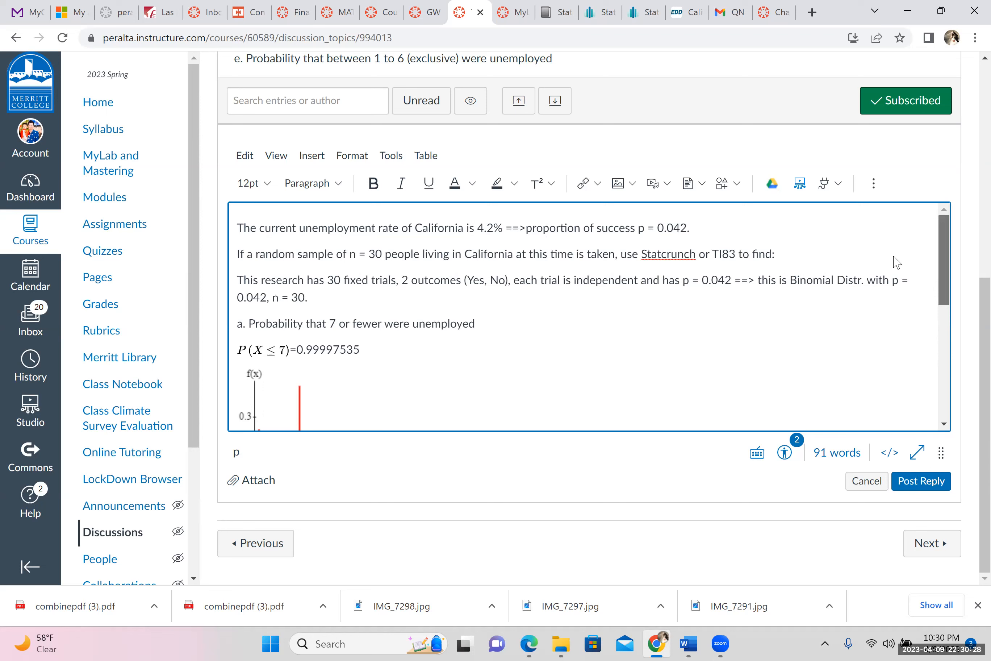
pyautogui.scroll(-5, 905, 299)
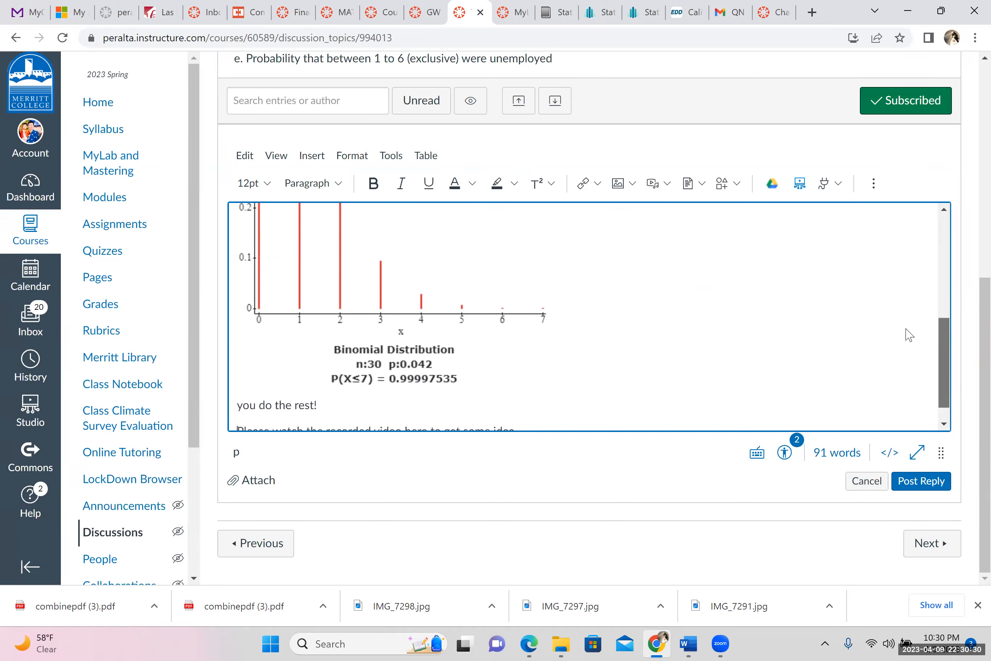
pyautogui.scroll(-1, 909, 337)
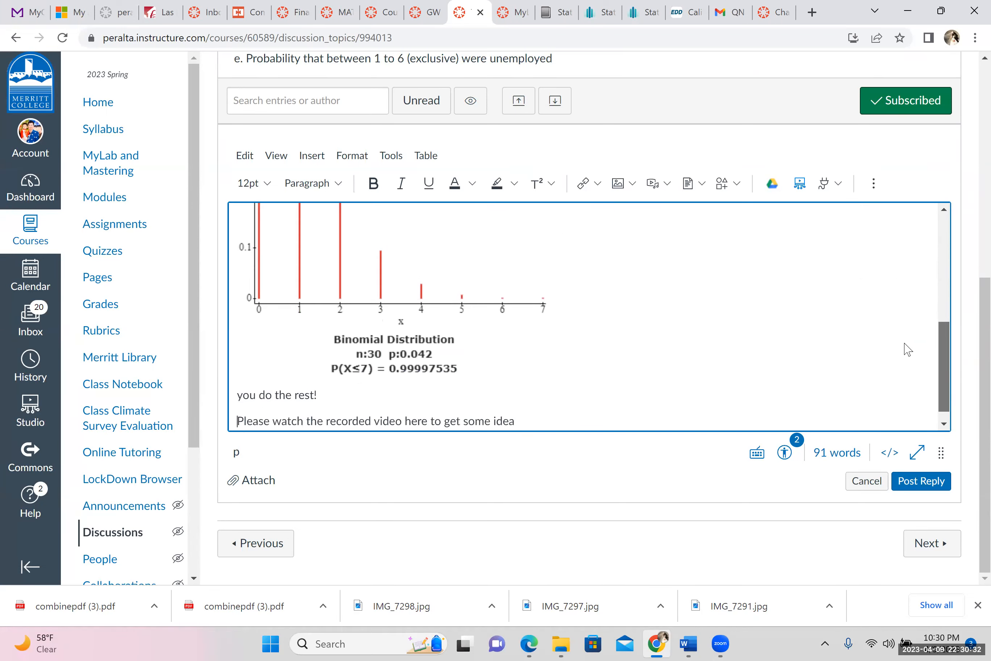